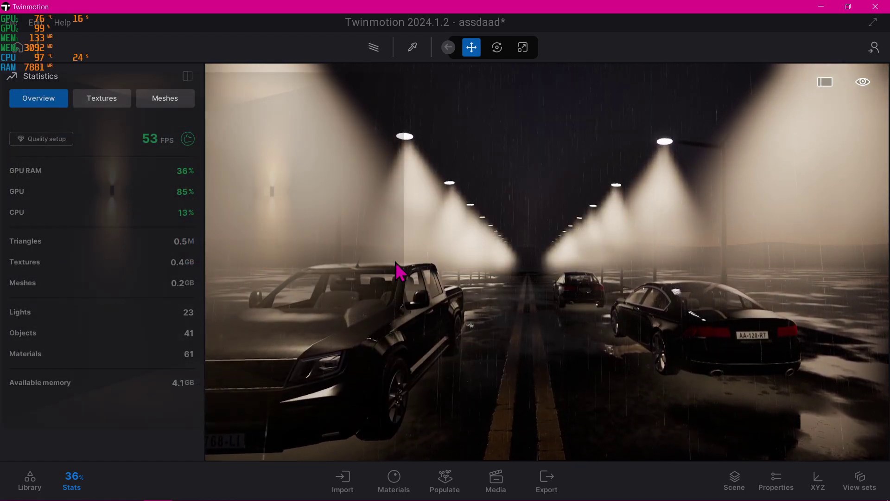
- Examine the light cones of the streetlights on both sides of the rainy night road
key(e)
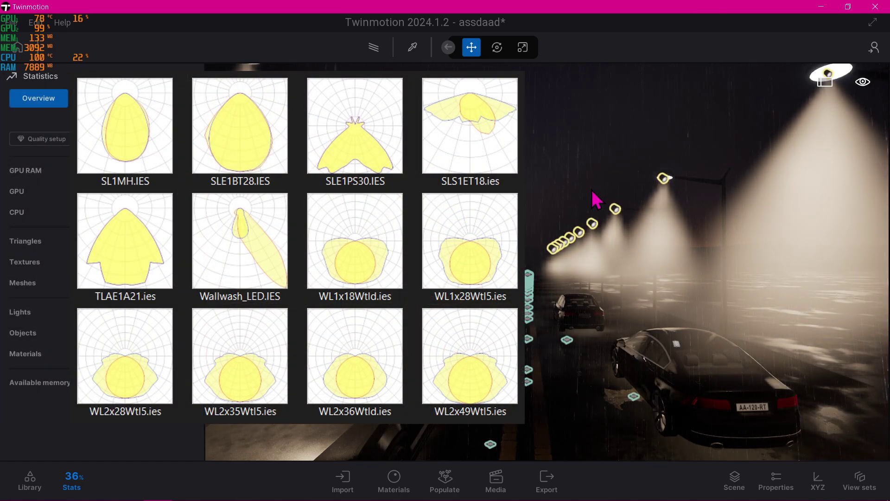
right_drag(526, 210, 761, 193)
key(w)
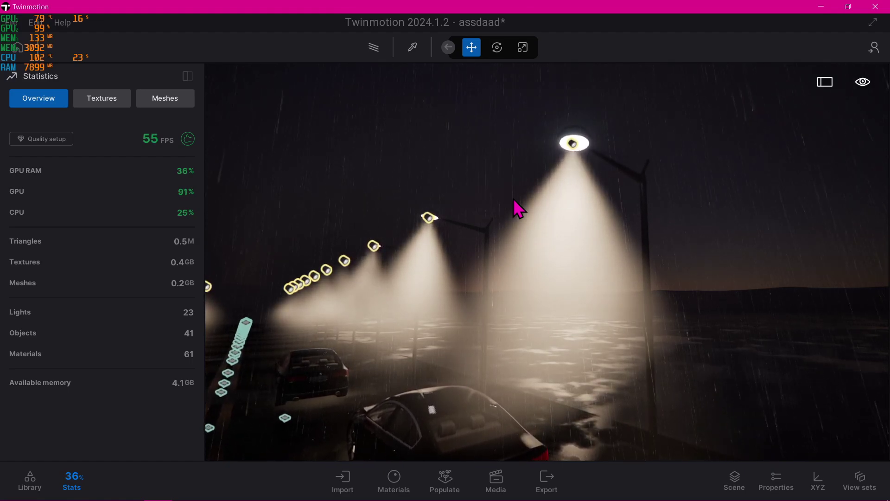
key(w)
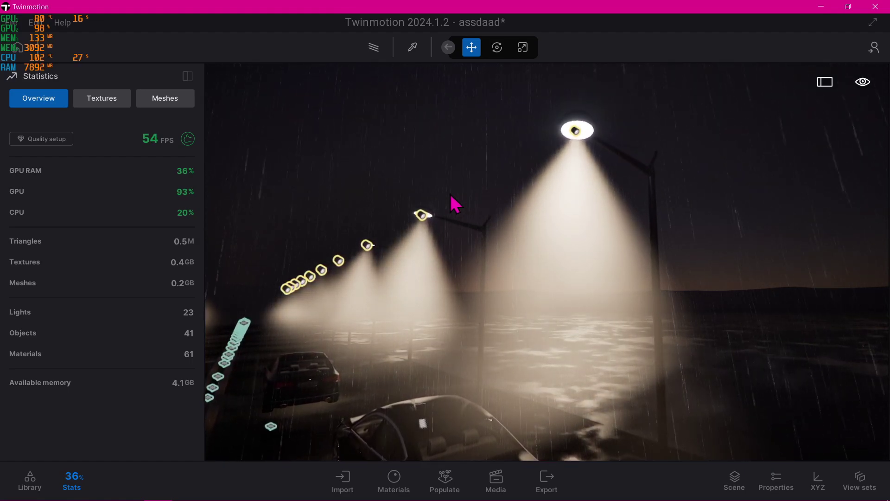
right_drag(450, 194, 466, 188)
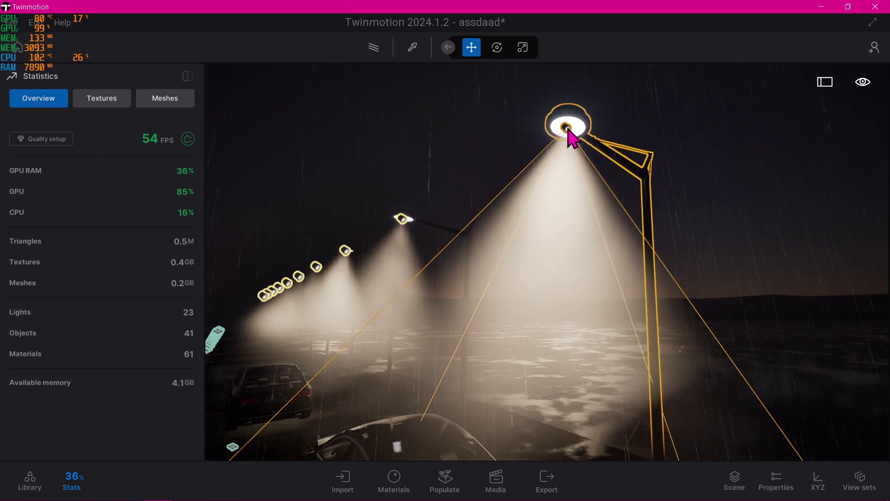
right_drag(507, 158, 260, 194)
right_drag(376, 172, 357, 175)
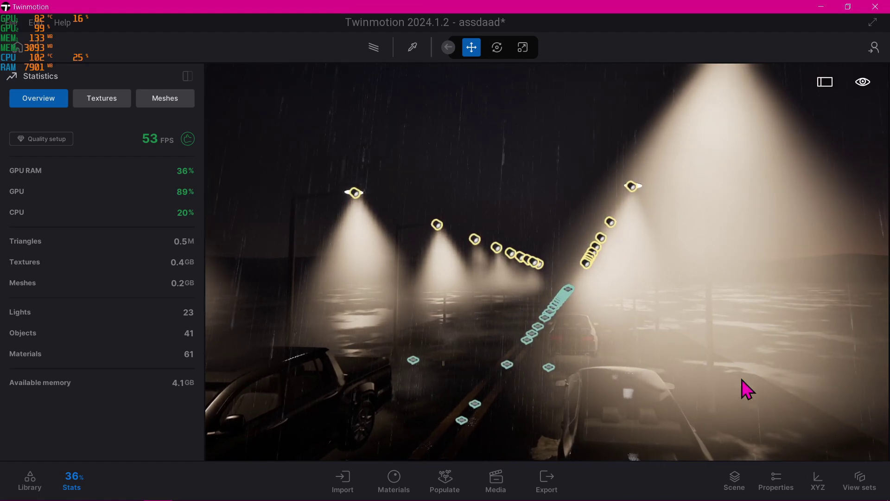
- Select all instances of the streetlight SpotLight in the scene and clear the selection again
click(735, 483)
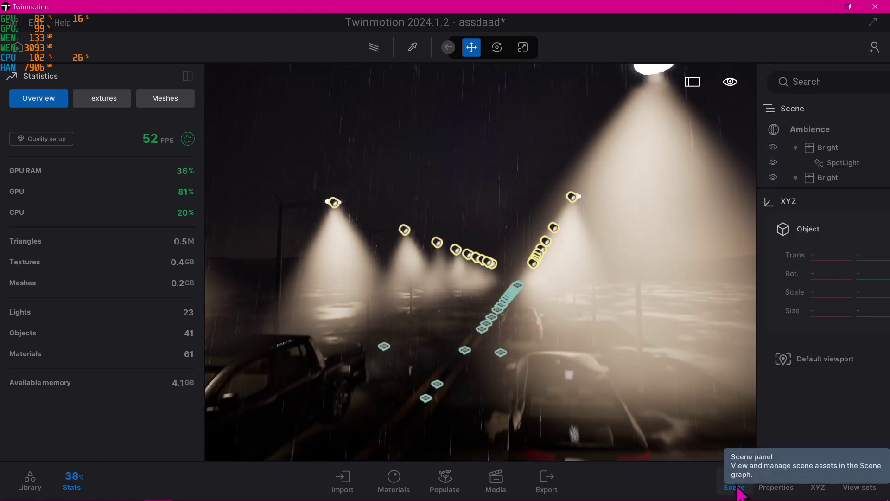
right_click(765, 254)
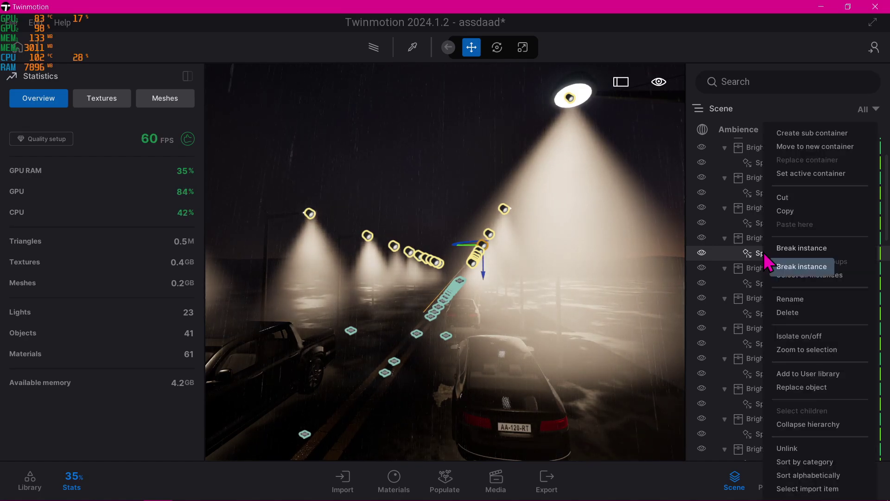
click(807, 276)
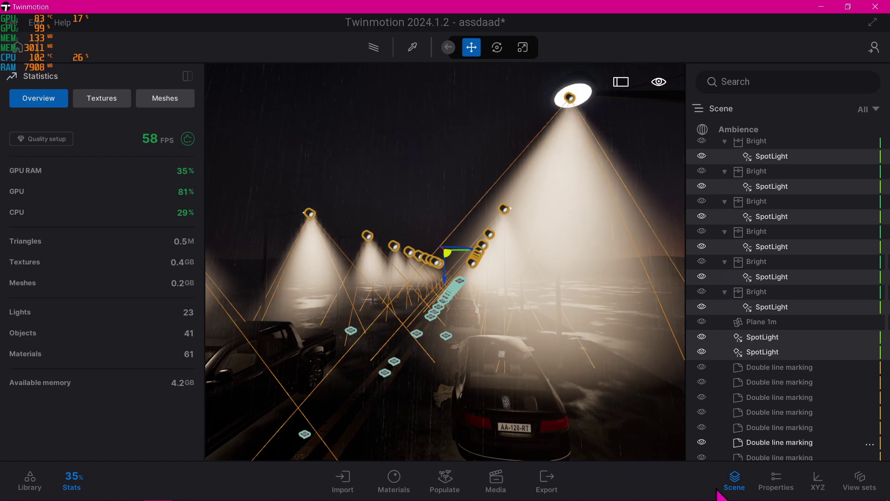
click(735, 483)
click(561, 245)
right_drag(580, 248, 565, 248)
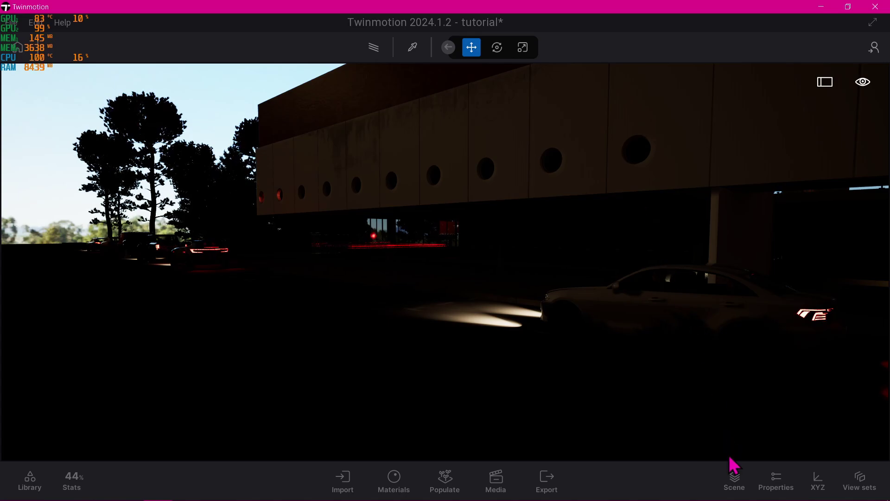
- Set the Ambience time of day to 20:15 in the tutorial scene
click(734, 480)
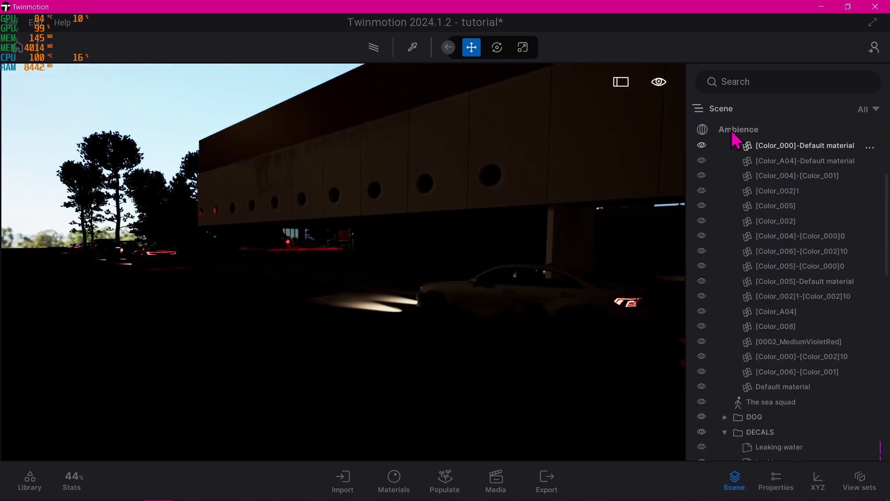
click(731, 129)
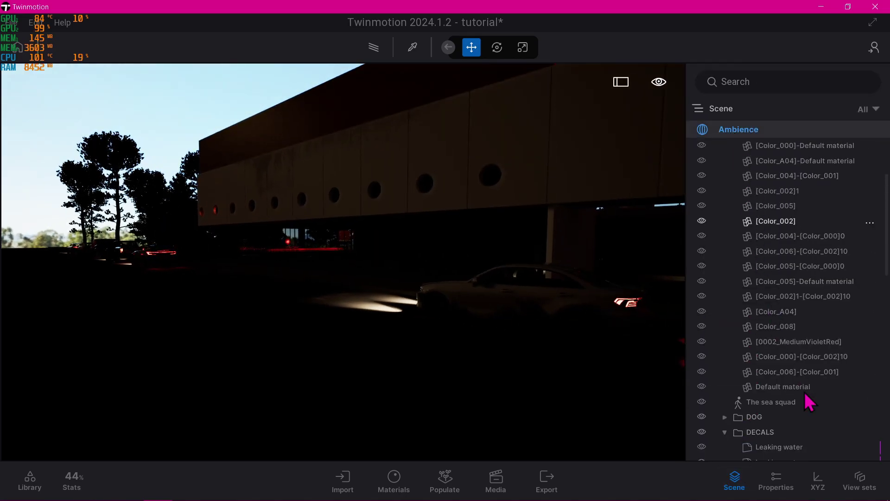
click(779, 484)
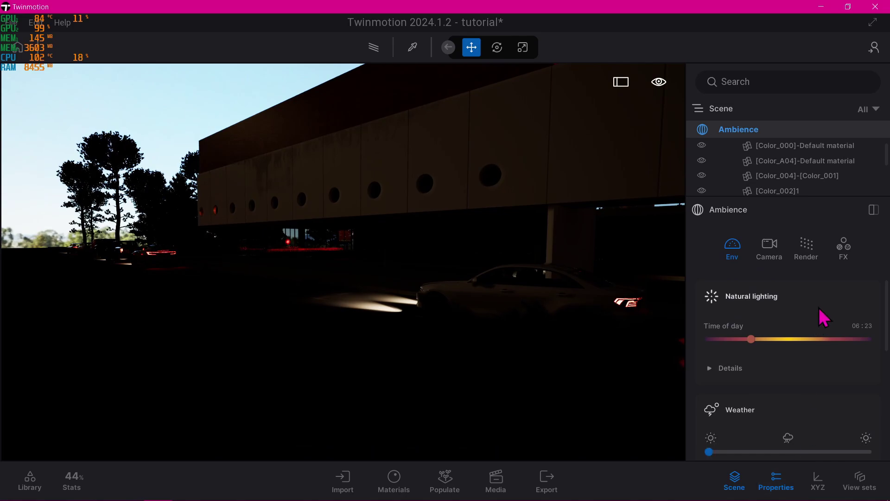
drag(752, 342, 842, 348)
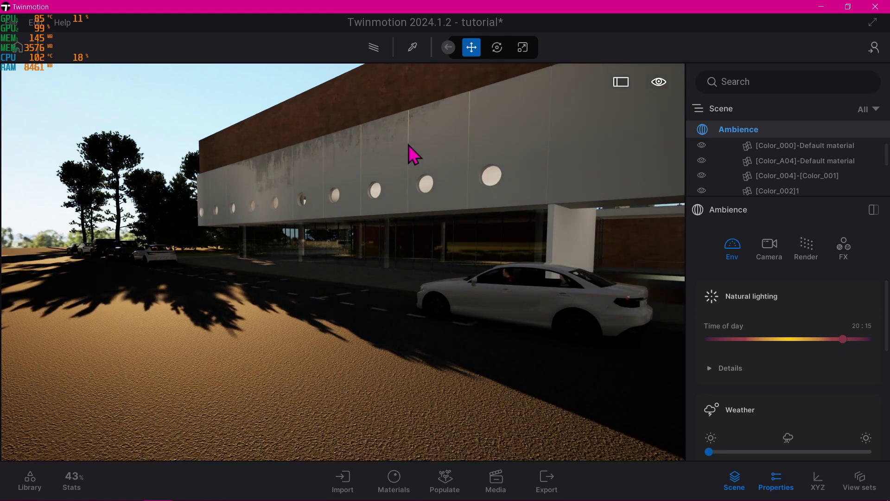
- Place a Bright streetlight from the City objects library on the road in front of the building, beside the white car
right_drag(408, 144, 463, 145)
drag(408, 135, 408, 155)
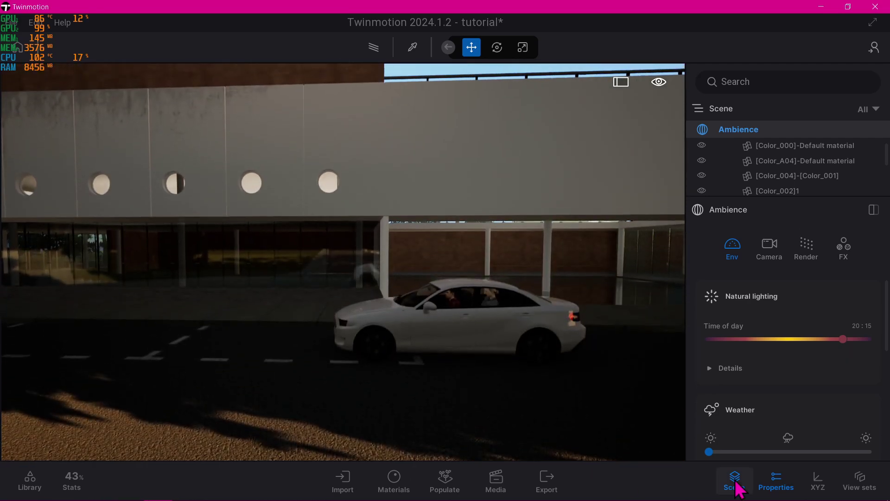
click(735, 483)
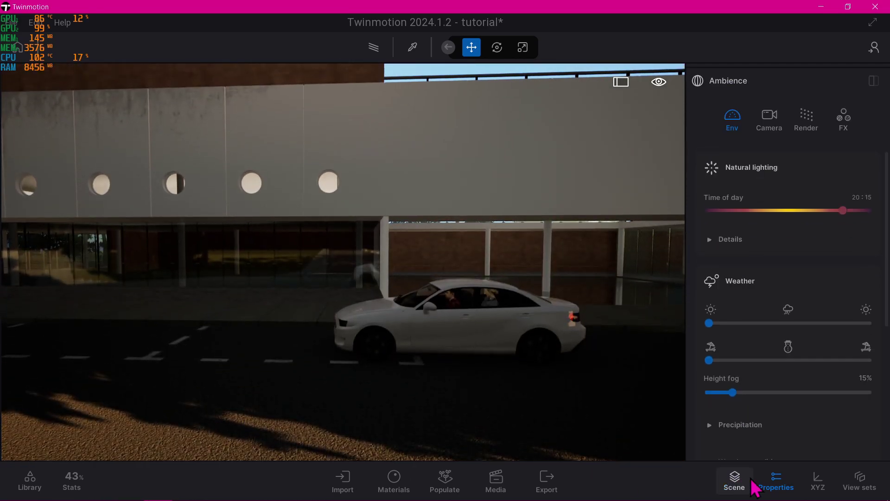
click(781, 486)
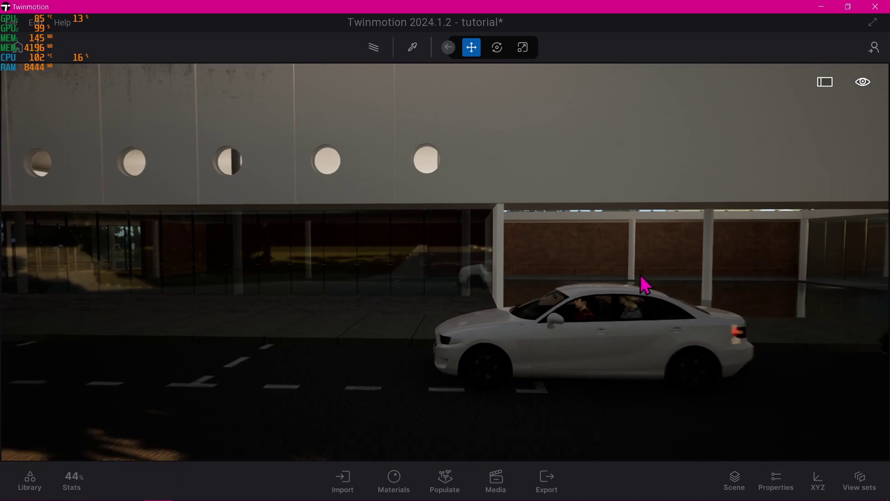
scroll(643, 285, down, 2)
click(44, 487)
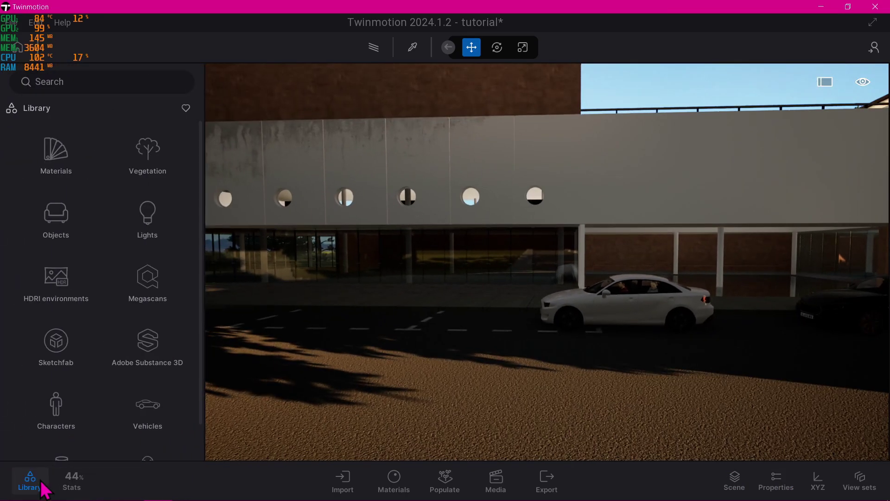
click(62, 227)
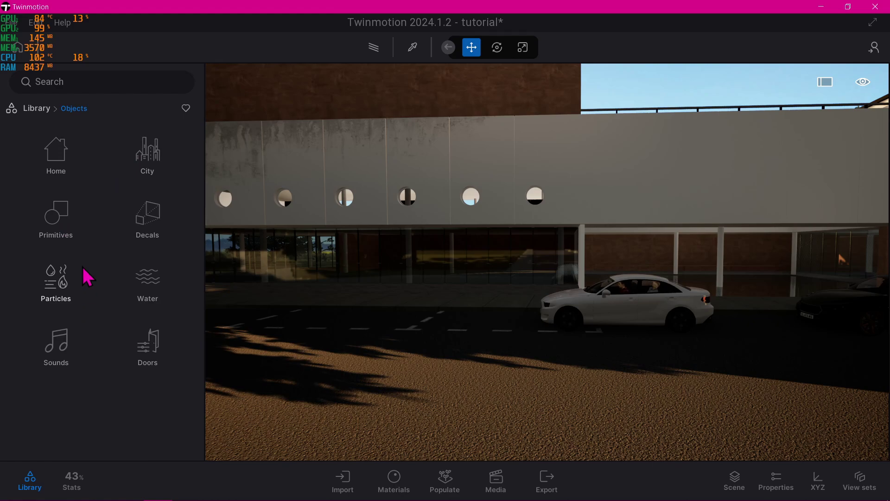
click(132, 165)
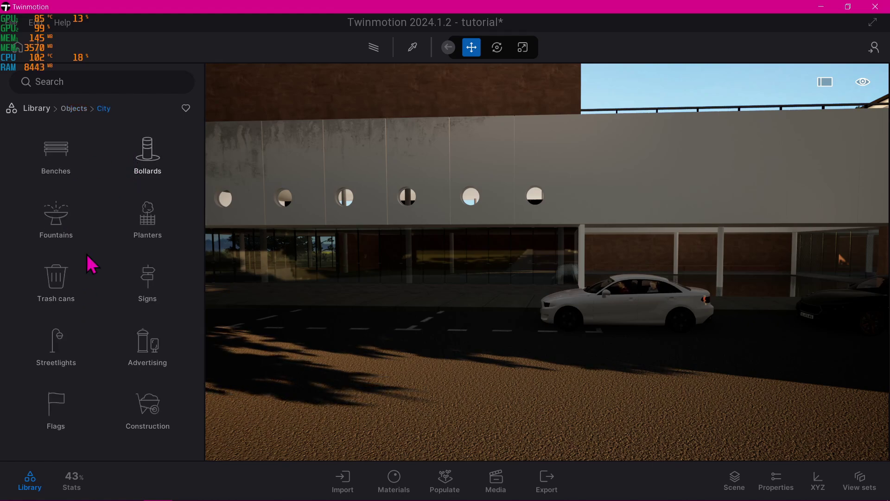
click(68, 362)
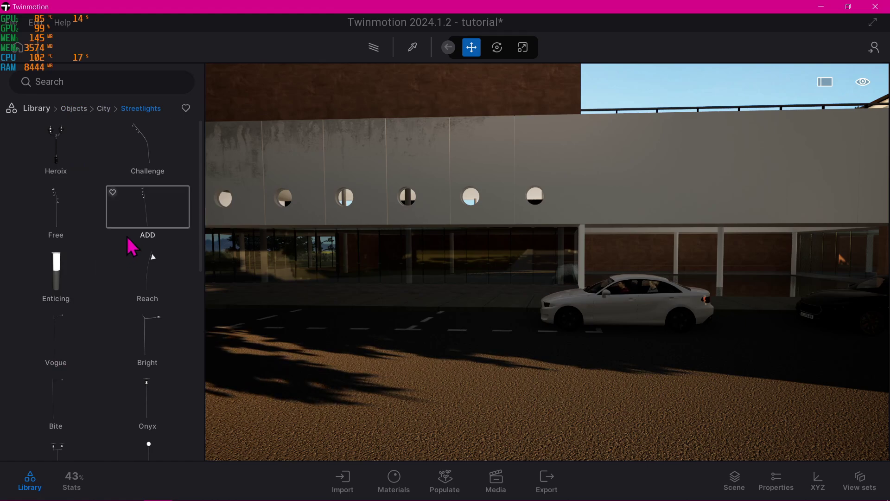
scroll(132, 247, down, 6)
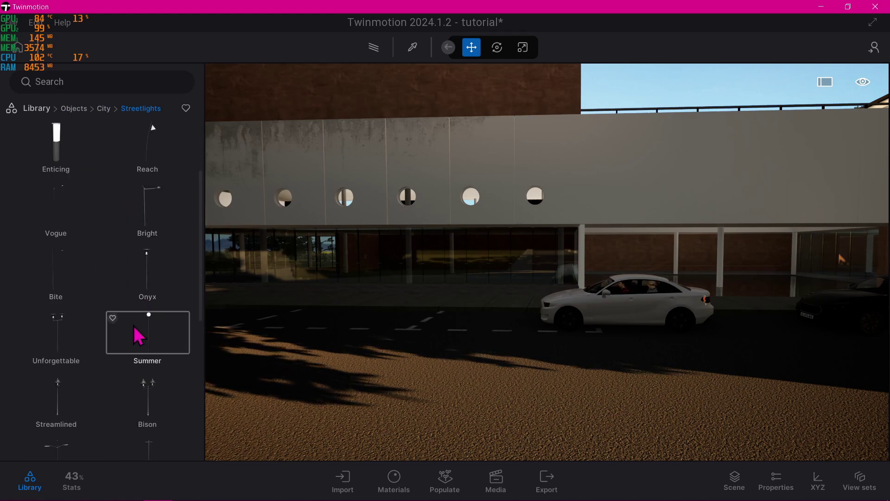
scroll(134, 354, up, 5)
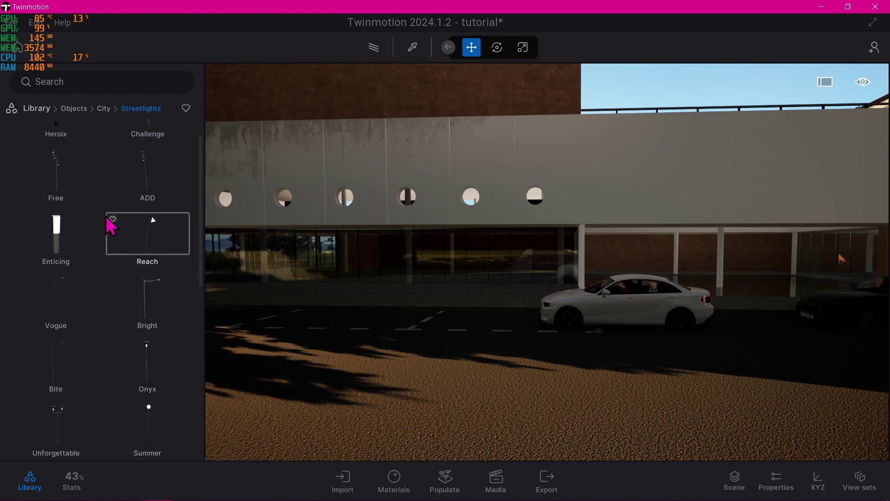
drag(162, 316, 419, 324)
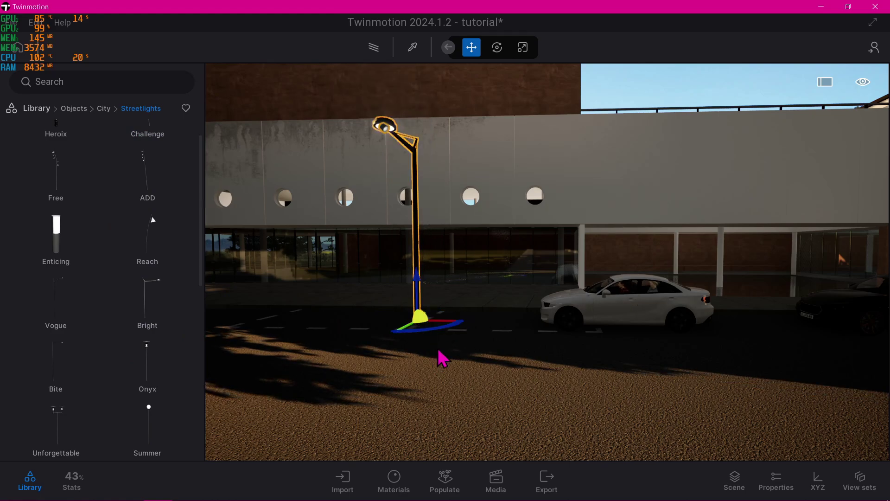
- Set the placed streetlight's rotation value to 0
click(448, 322)
key(r)
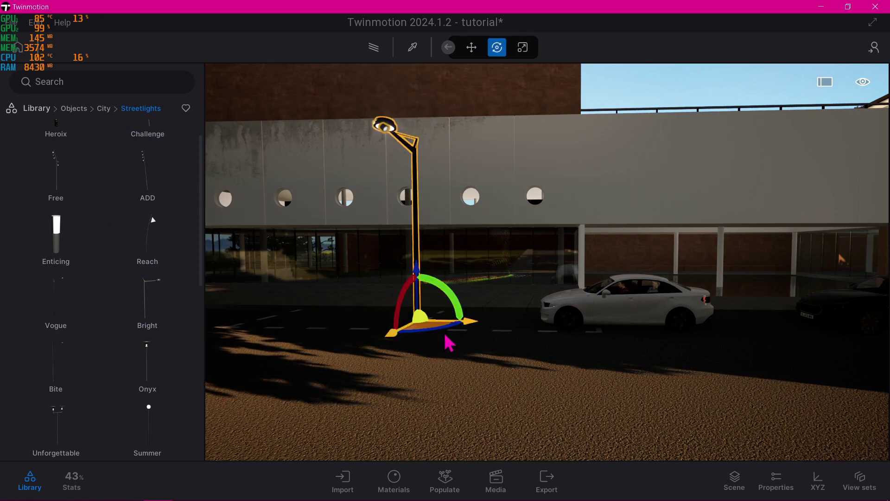
text(0)
key(Return)
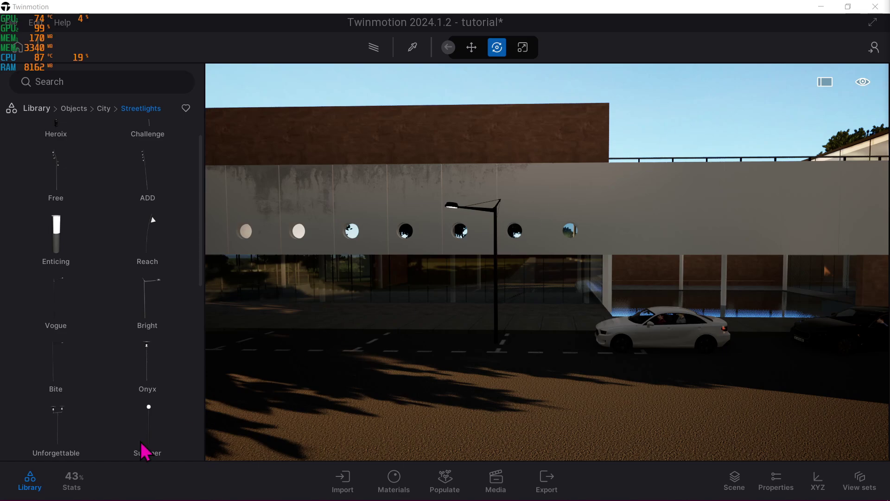
- Make the SpotLight belonging to the newly placed Bright streetlight visible in the scene
click(500, 222)
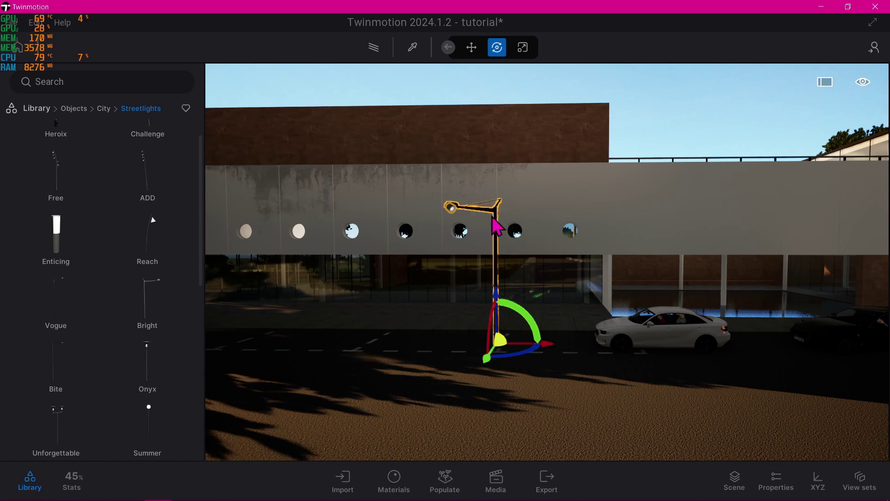
click(30, 480)
click(734, 482)
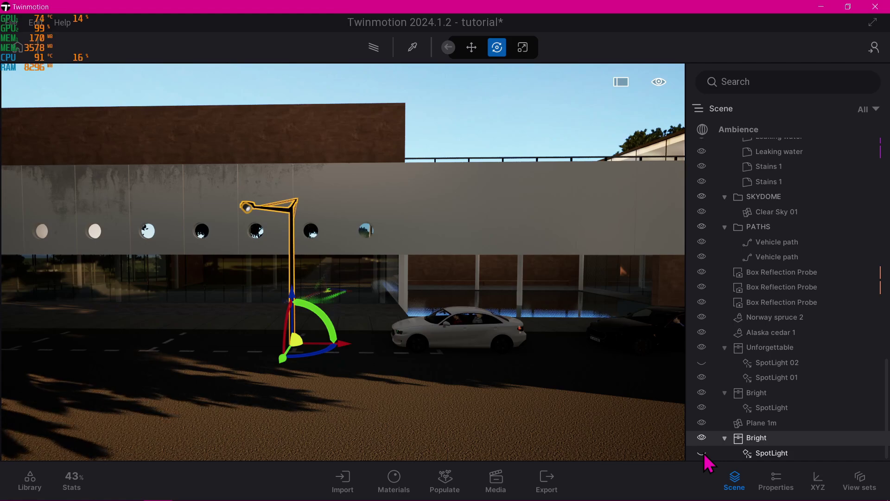
click(702, 453)
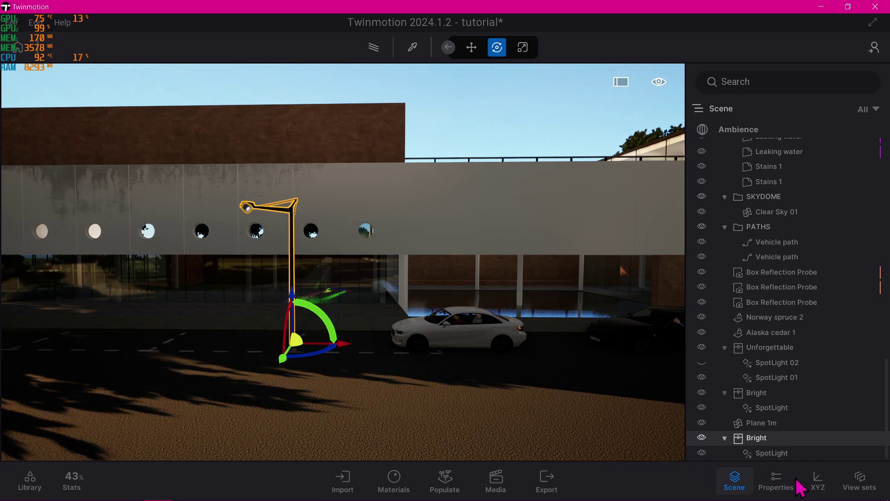
- Set the Ambience time of day to 05:24 in the natural lighting settings
scroll(731, 394, up, 10)
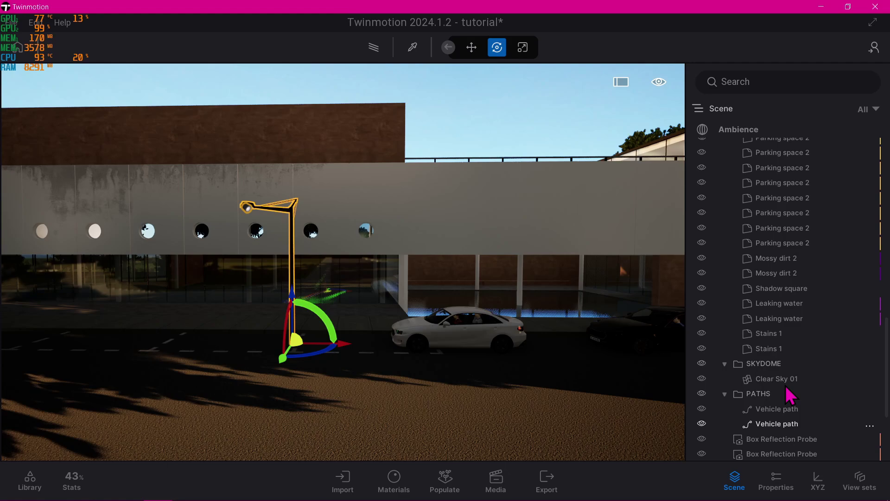
click(742, 132)
click(773, 483)
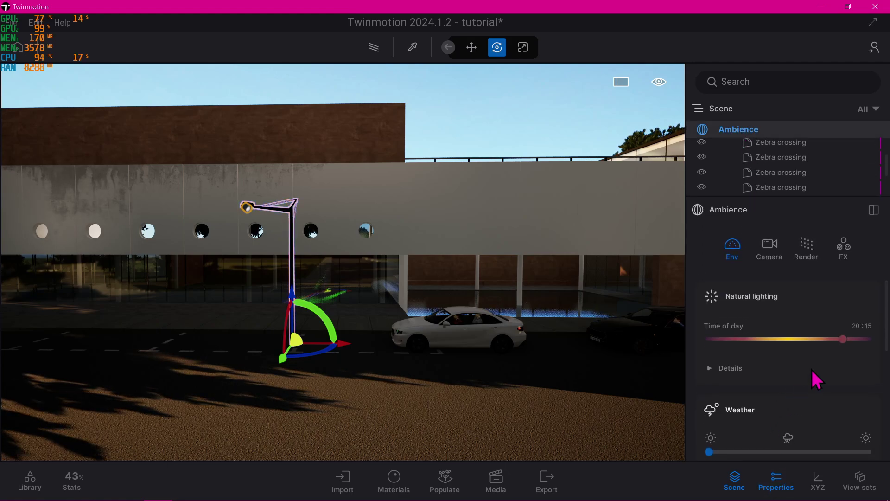
drag(842, 338, 745, 344)
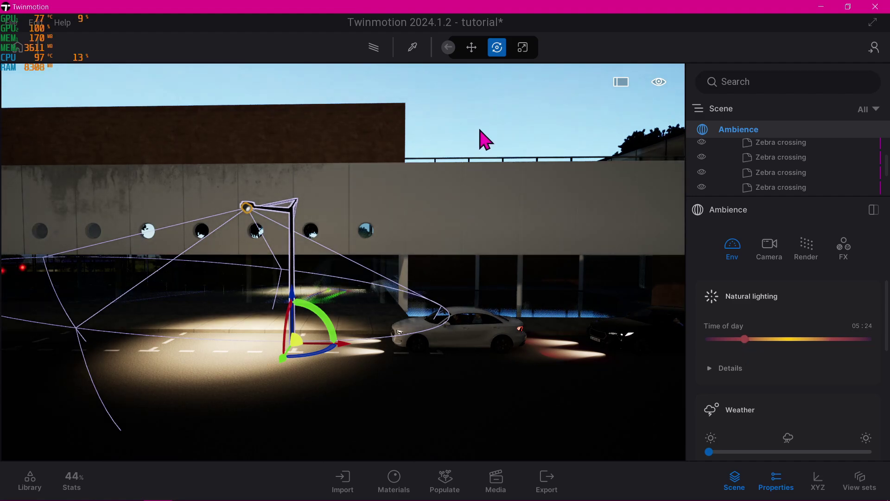
- Enable shadows for the SpotLight of the new Bright streetlight
click(290, 222)
click(271, 211)
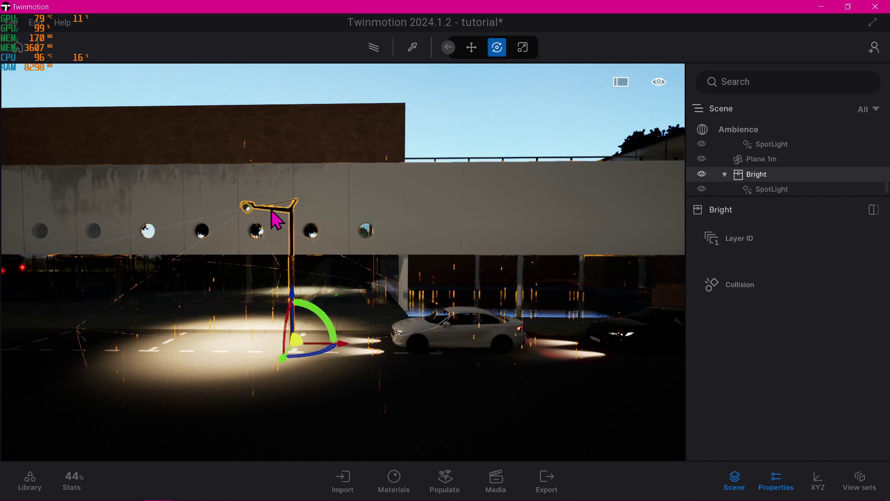
click(770, 189)
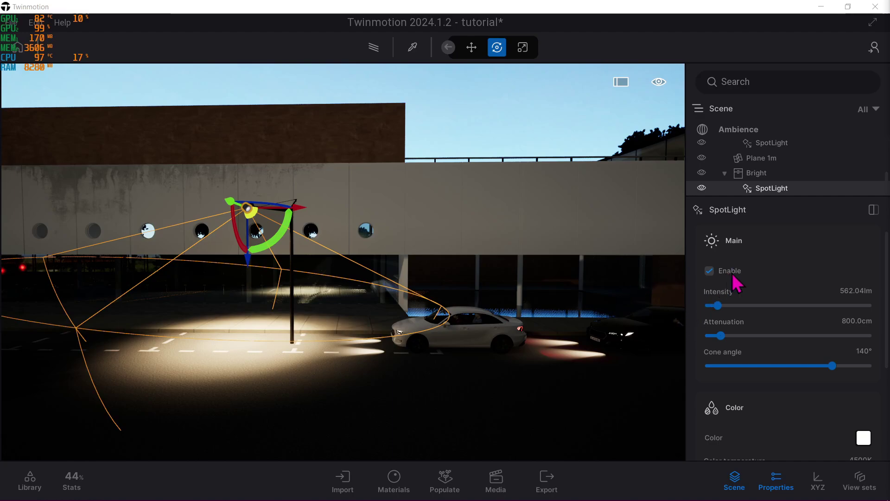
scroll(787, 284, down, 3)
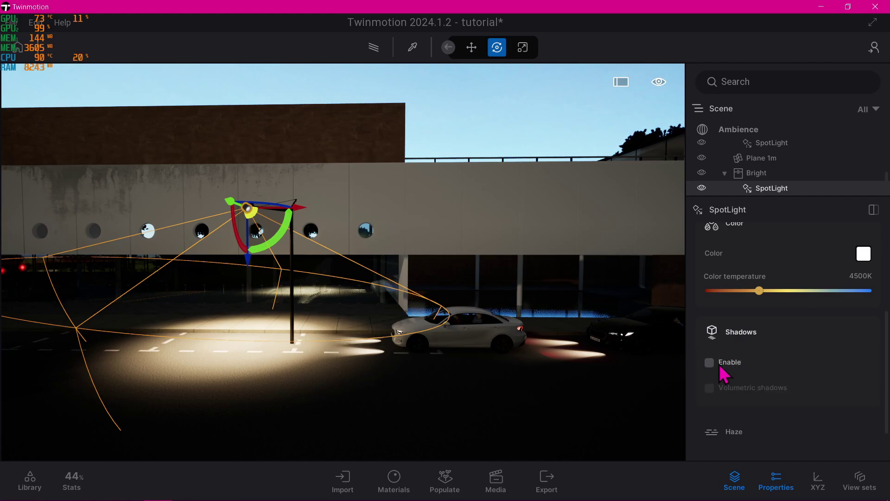
click(710, 363)
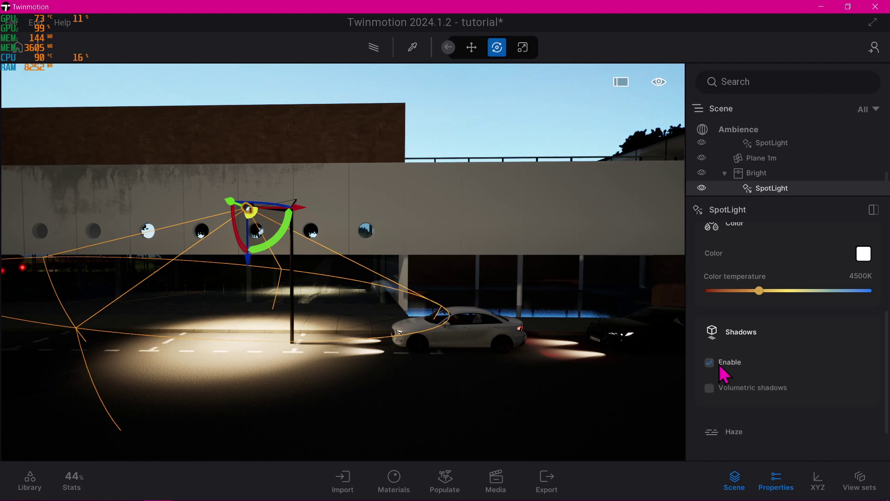
- Disable shadows for the SpotLight of the new Bright streetlight
click(710, 362)
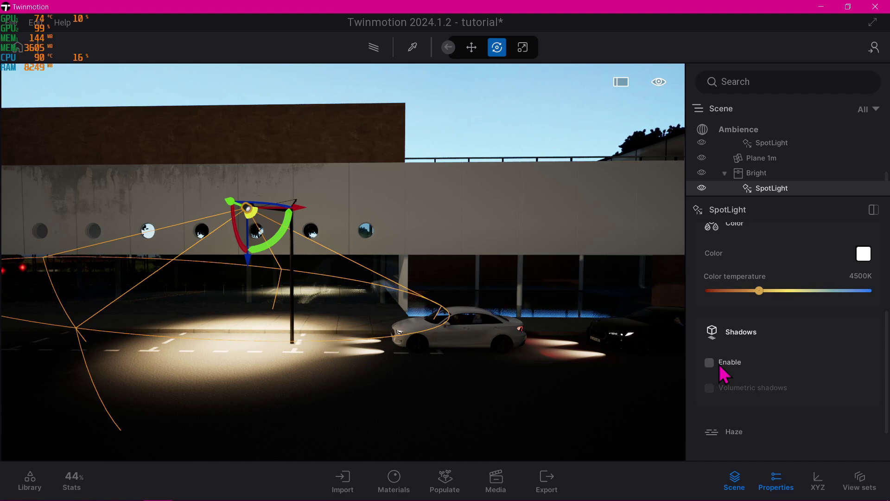
- Try to load the Wallwash_LED.IES profile from the RVT 2025 IES folder into the streetlight's SpotLight
scroll(726, 371, down, 3)
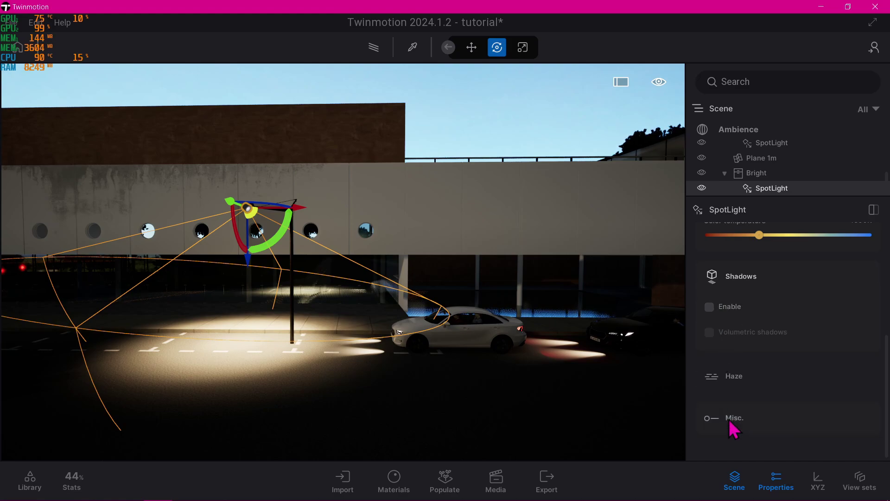
click(734, 422)
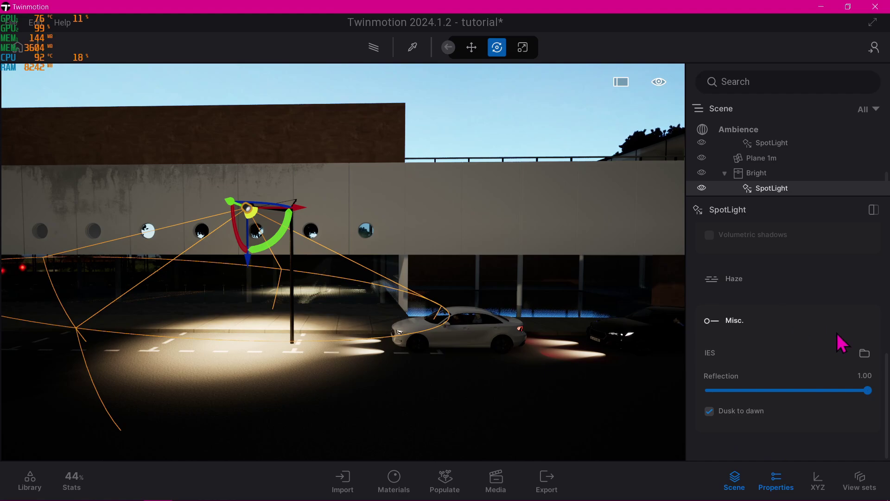
click(864, 356)
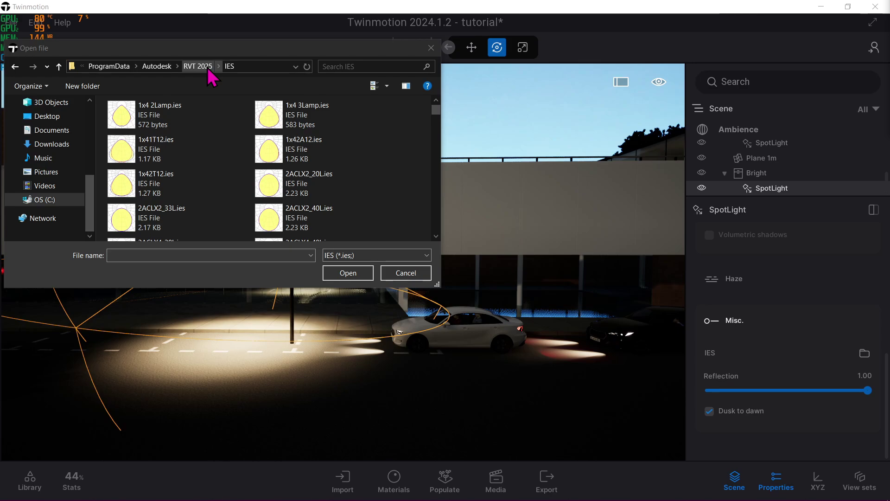
drag(256, 54, 674, 70)
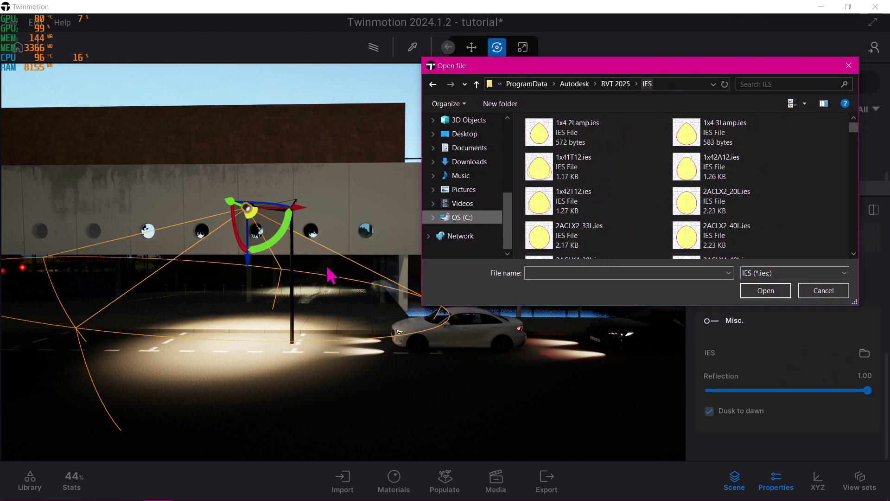
click(708, 216)
scroll(708, 215, down, 5)
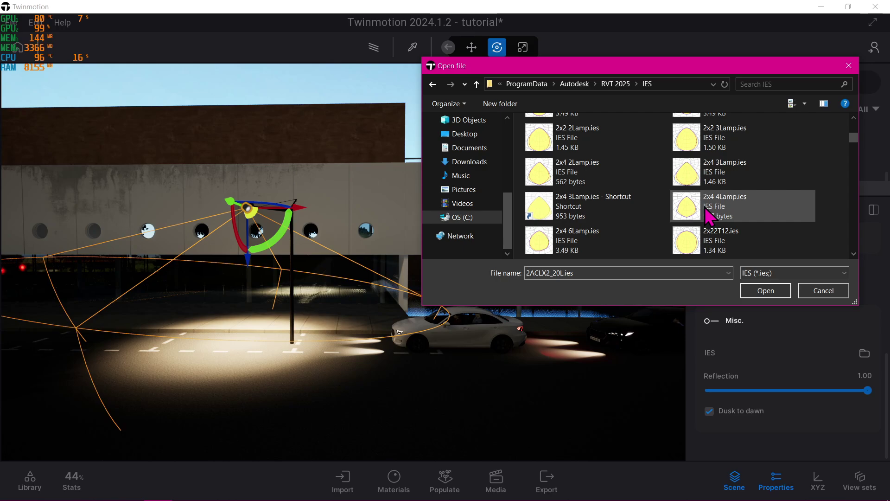
key(w)
scroll(591, 176, up, 3)
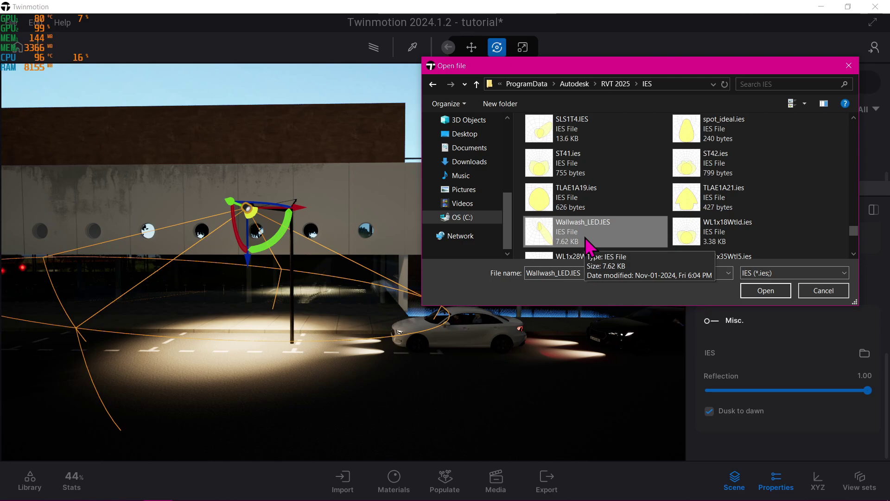
double_click(642, 240)
- Delete the vehicle path carrying the cars beside the streetlight
click(466, 341)
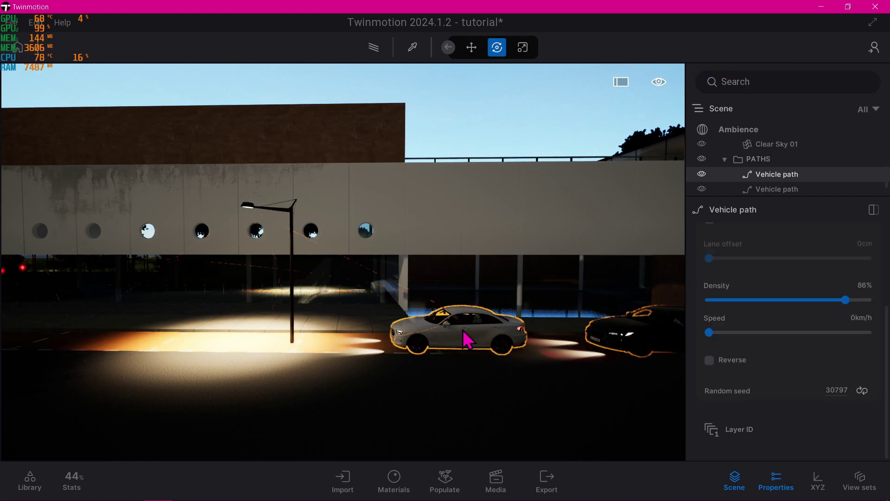
key(Delete)
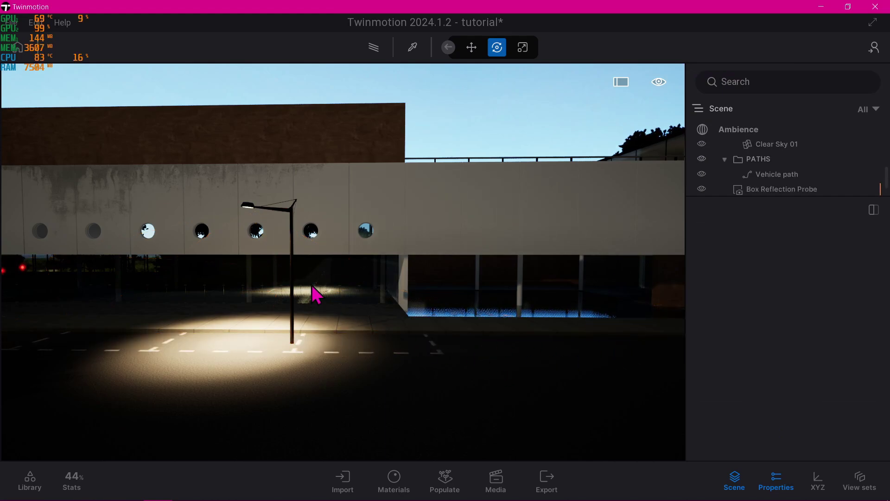
- Assign the Wallwash_LED.IES profile to the SpotLight of the Bright streetlight
click(293, 224)
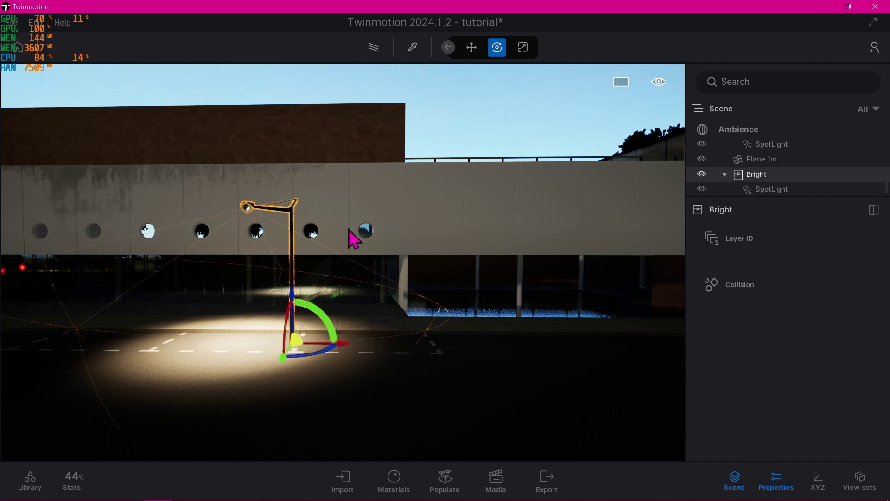
click(779, 190)
click(864, 353)
click(577, 237)
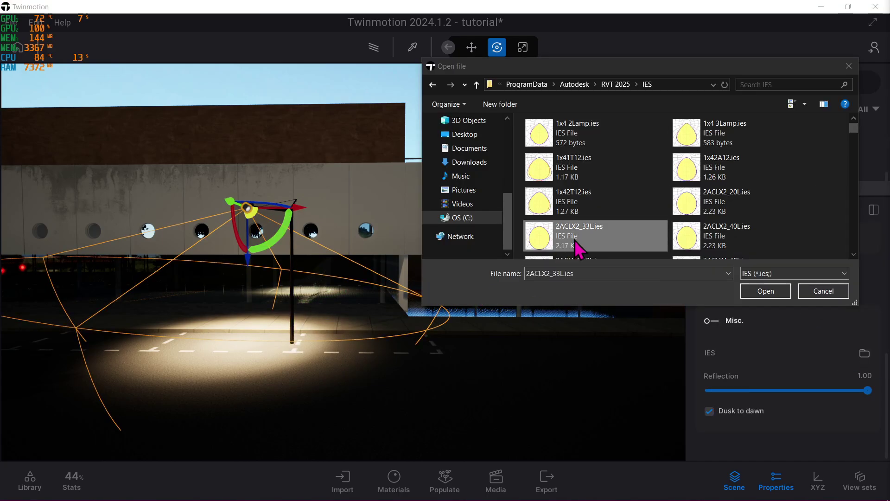
key(w)
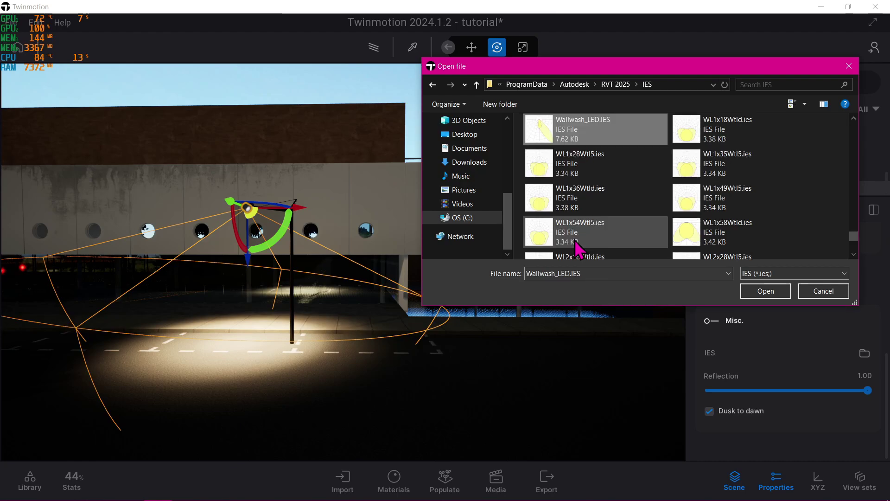
click(764, 294)
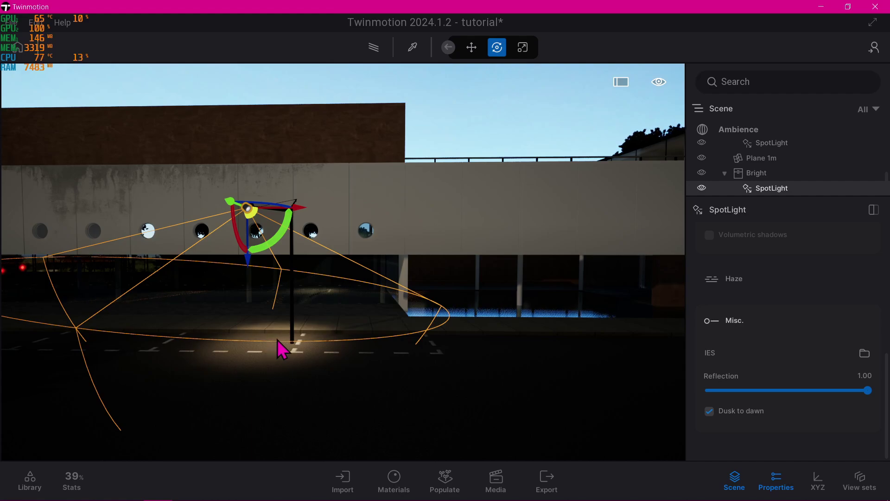
- Open the Primitives category within the library's Objects to find a plane
mouse_move(277, 339)
right_down()
mouse_move(325, 348)
mouse_move(394, 338)
mouse_move(274, 337)
mouse_move(285, 340)
right_up()
key(a)
key(w)
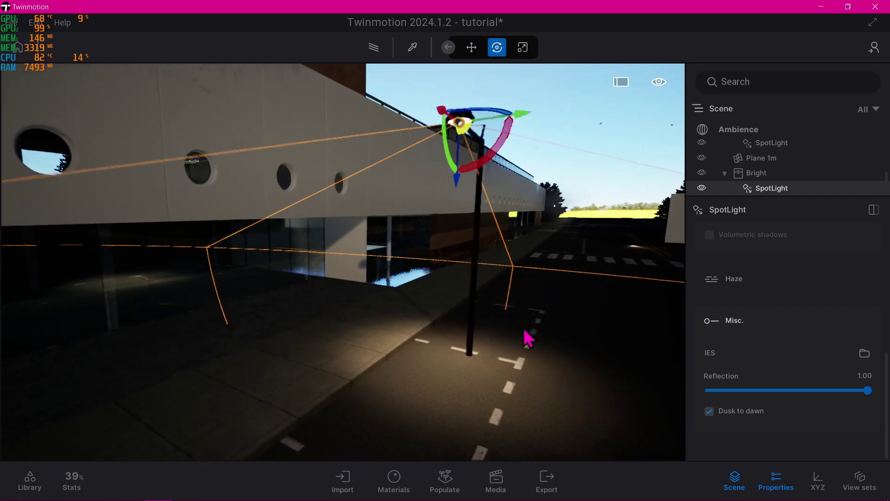
key(d)
right_drag(524, 330, 439, 326)
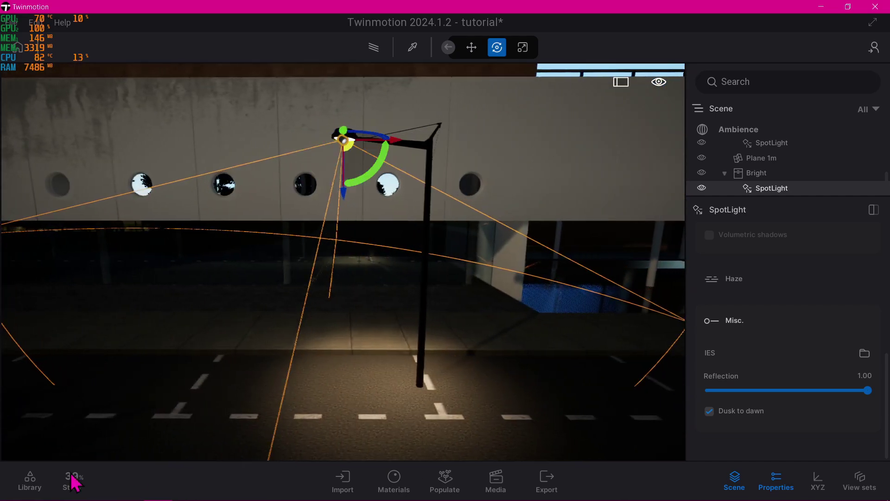
click(29, 481)
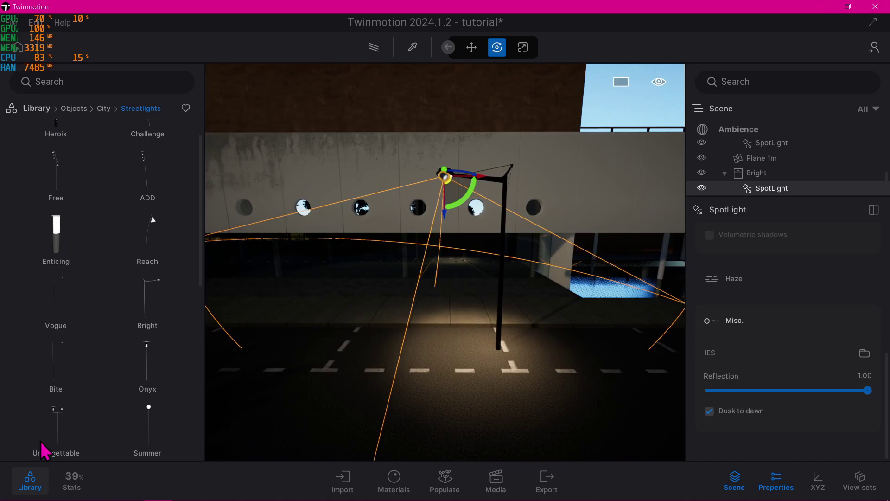
click(44, 112)
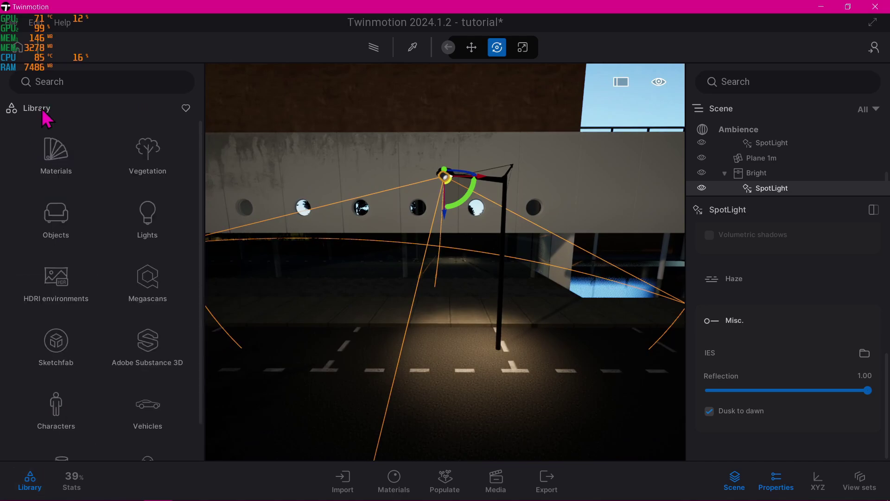
click(58, 211)
click(62, 228)
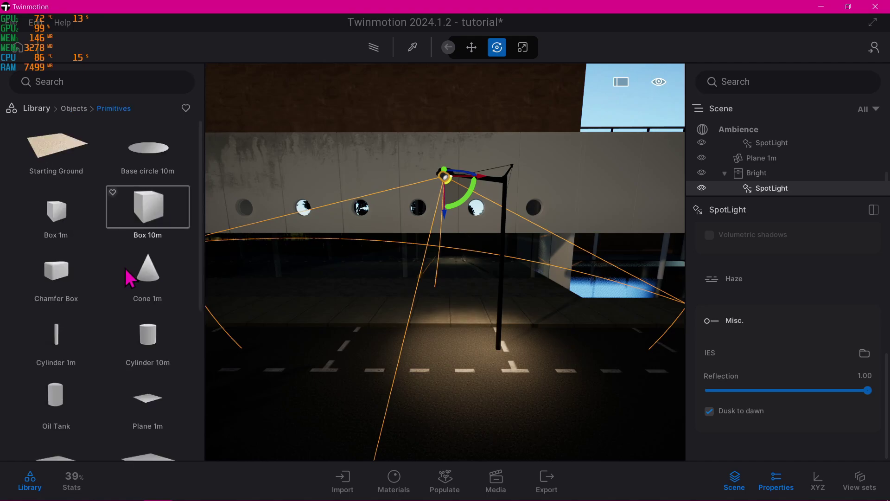
scroll(149, 345, down, 1)
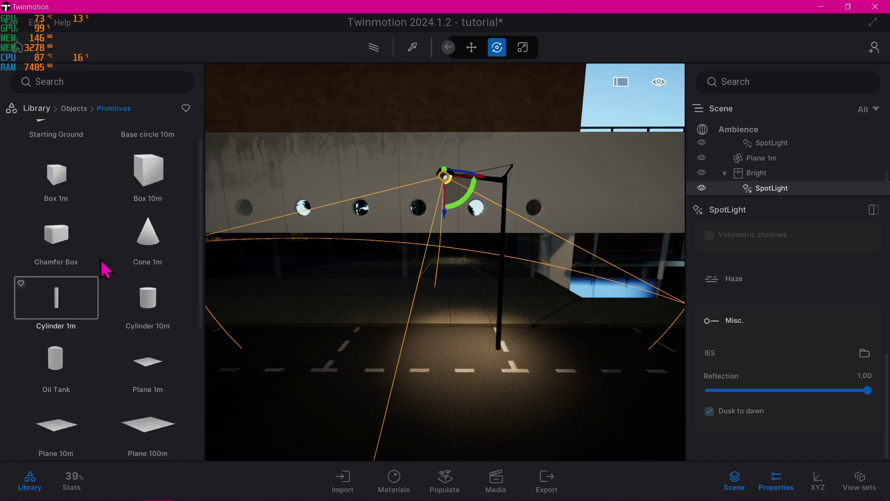
scroll(98, 269, down, 2)
- Place a Plane 100m primitive beneath the streetlight, delete it, and place a Plane 1m primitive there instead
drag(153, 381, 434, 382)
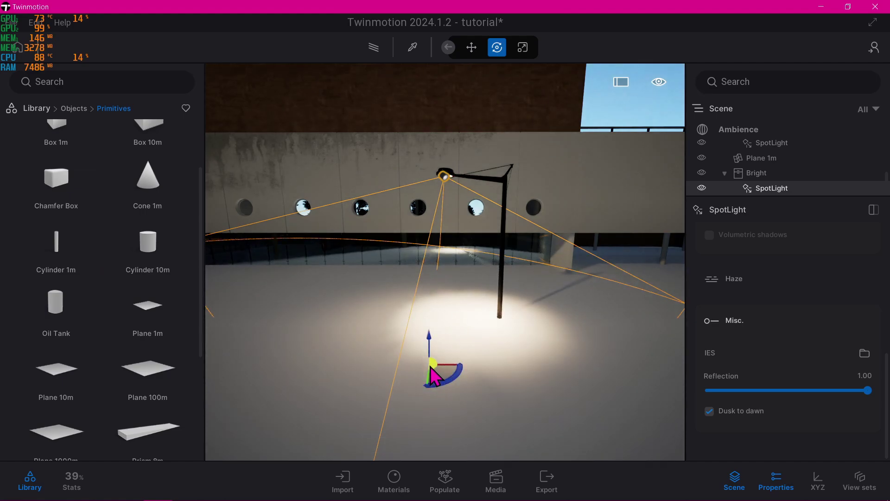
key(Delete)
drag(147, 307, 458, 287)
drag(443, 392, 451, 359)
- Rotate the Plane 1m upright and turn it about its vertical axis to run parallel to the building
key(space)
key(space)
key(space)
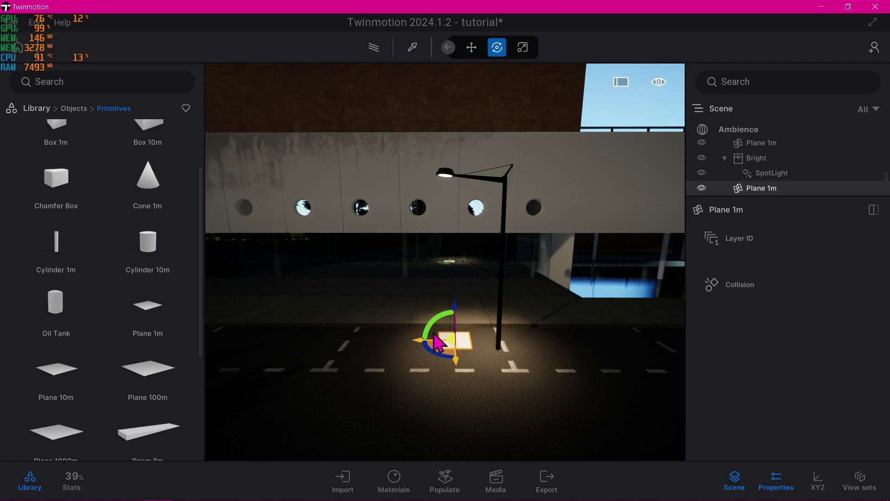
drag(431, 326, 435, 334)
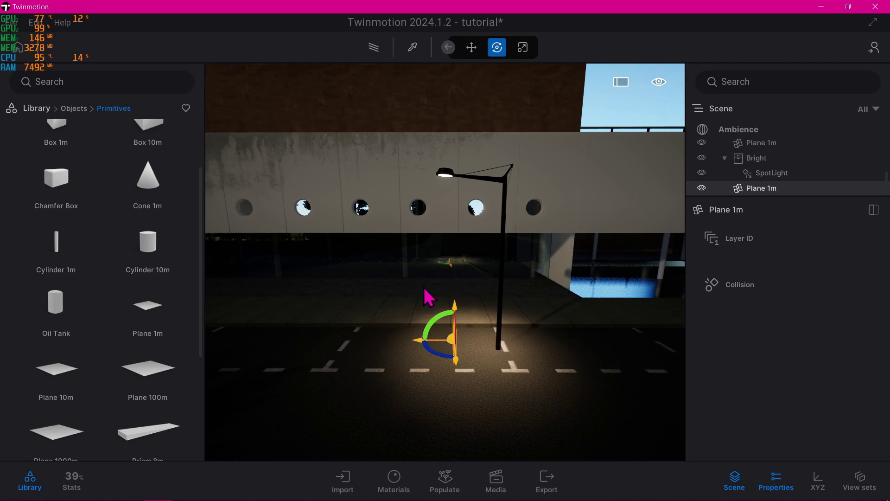
shift+middle_drag(424, 287, 423, 287)
drag(402, 386, 401, 384)
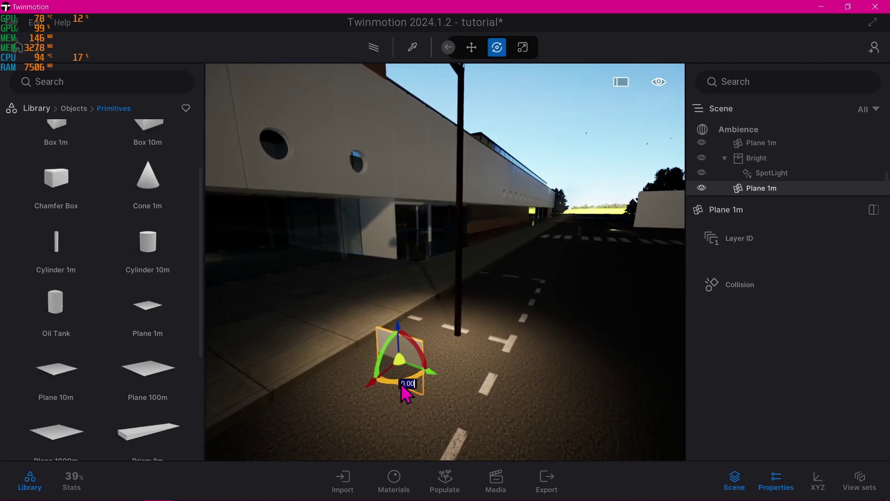
- Scale the upright plane in height and width so it forms a large backdrop wall behind the streetlight
key(space)
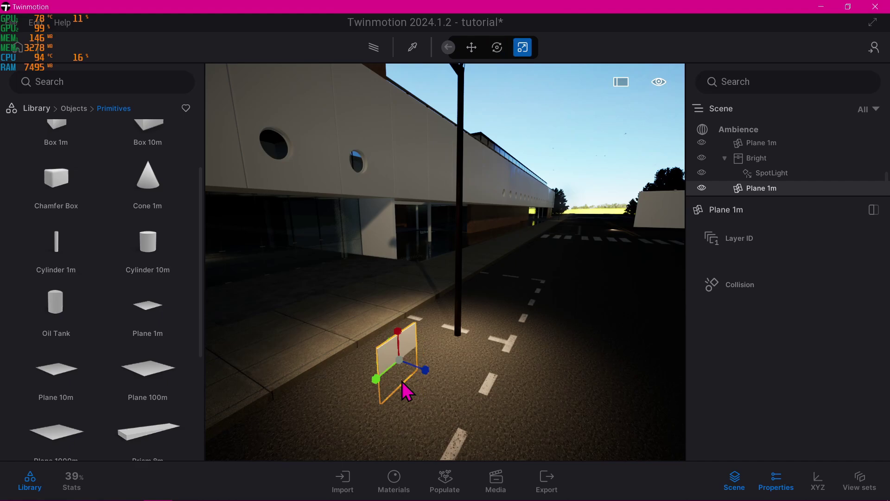
scroll(419, 347, down, 3)
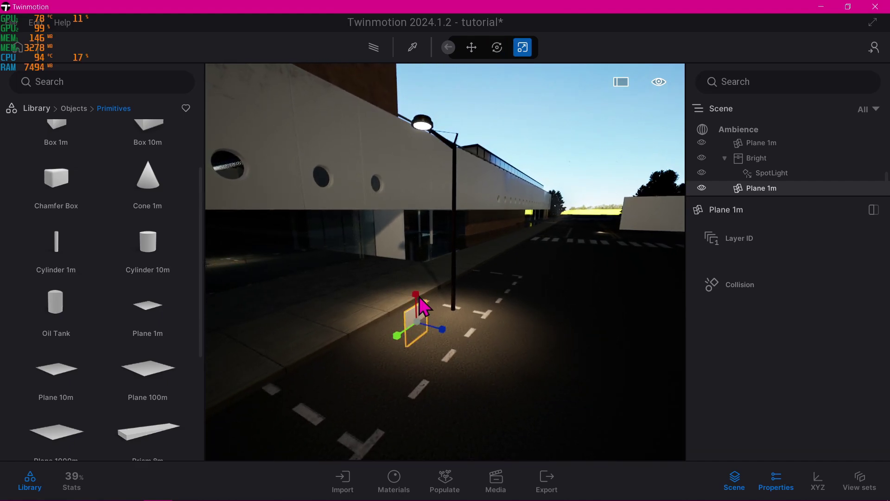
click(423, 308)
click(423, 317)
drag(421, 299, 427, 75)
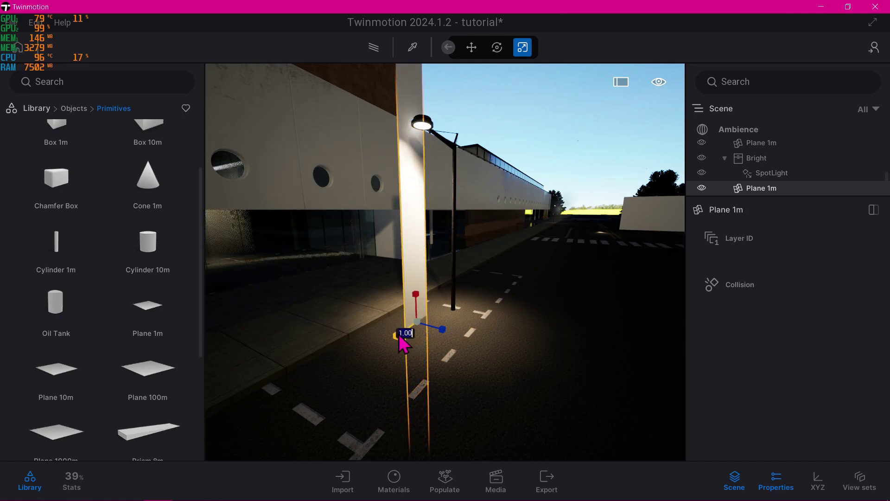
drag(398, 335, 222, 478)
- Examine the streetlight's IES light pattern on the backdrop plane from different distances and angles
shift+middle_drag(642, 262, 417, 260)
scroll(435, 236, up, 3)
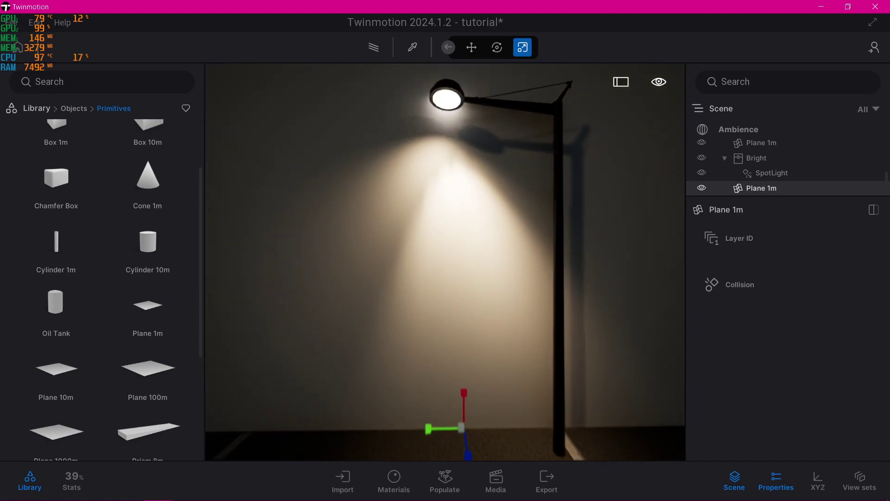
right_drag(445, 263, 446, 241)
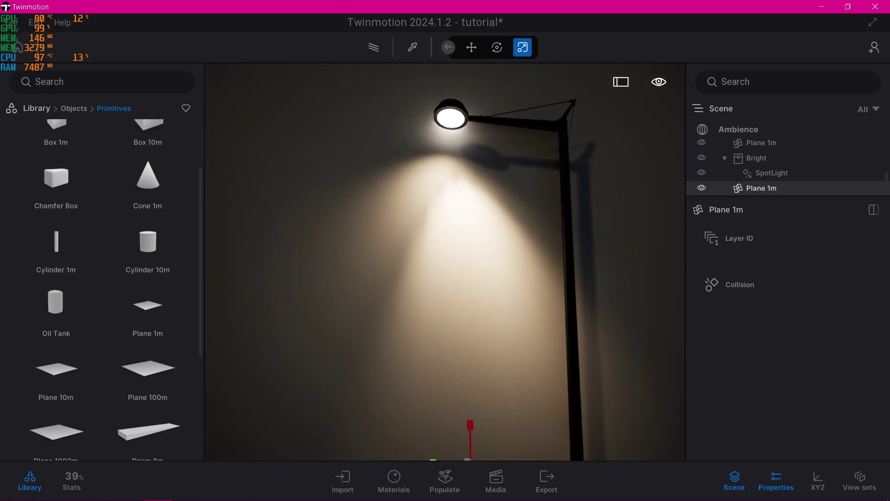
scroll(445, 262, down, 3)
scroll(445, 262, up, 3)
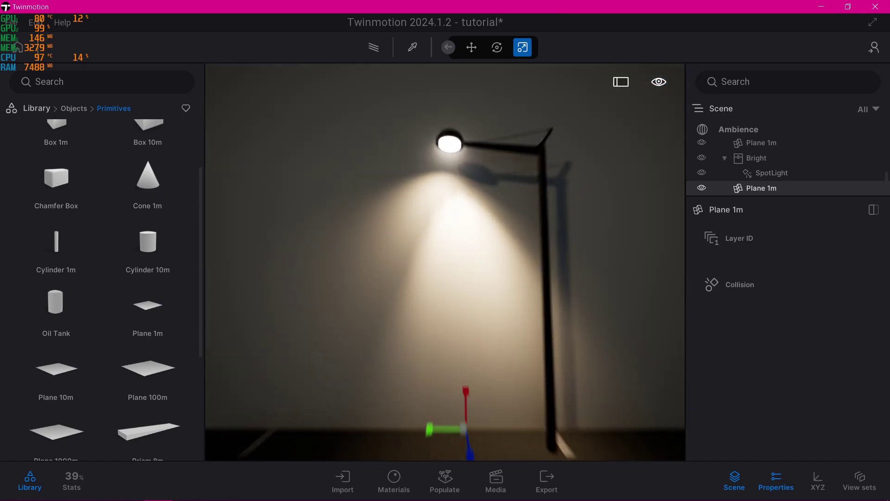
key(Down)
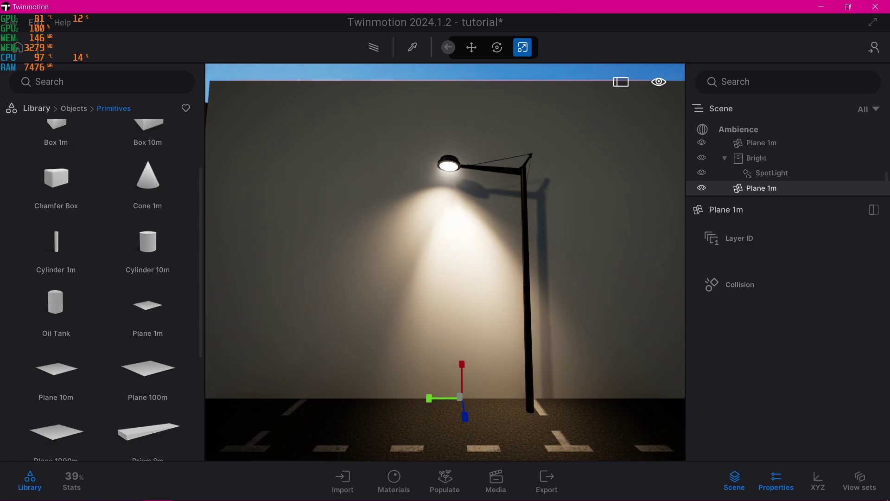
right_drag(445, 262, 417, 250)
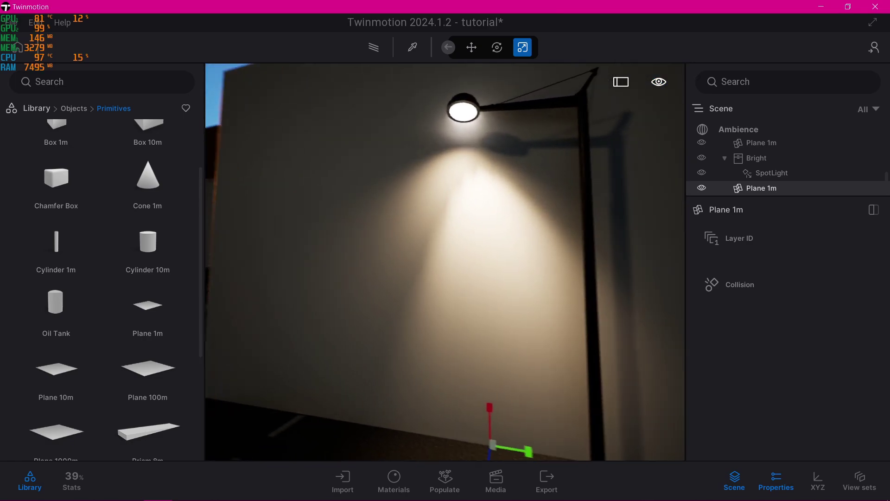
key(Down)
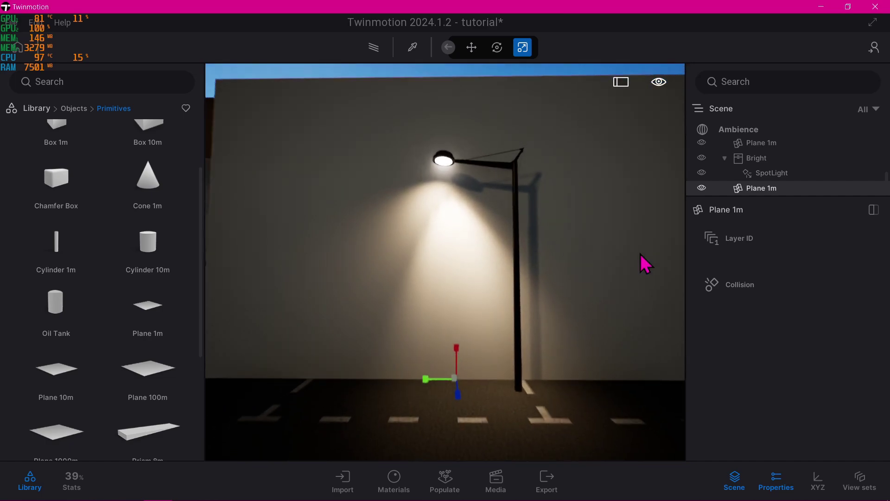
- Enable haze on the Bright streetlight's SpotLight
click(781, 178)
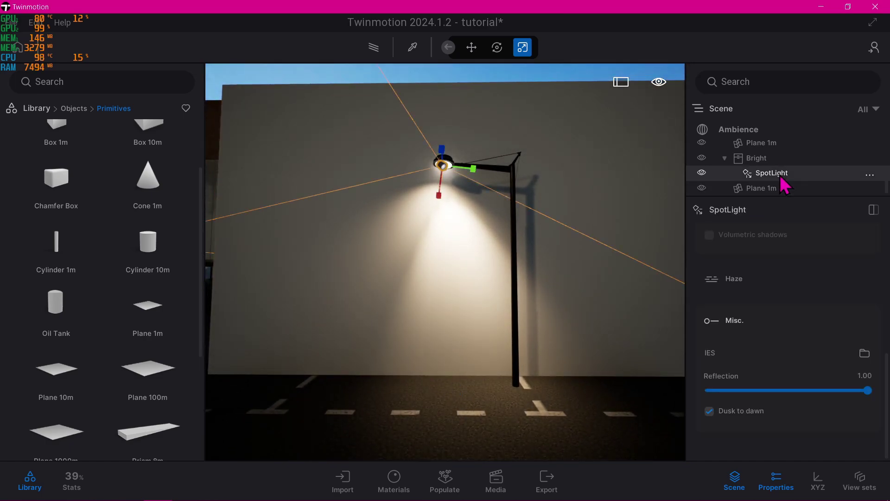
scroll(740, 290, up, 1)
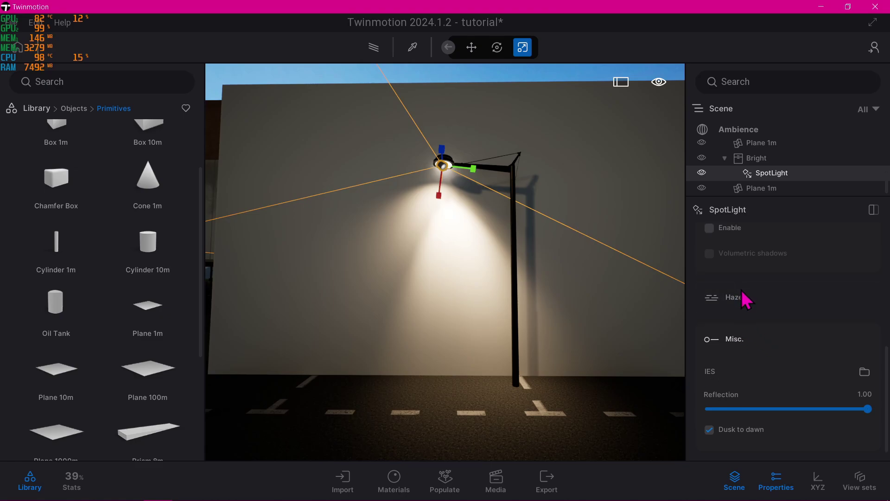
click(737, 302)
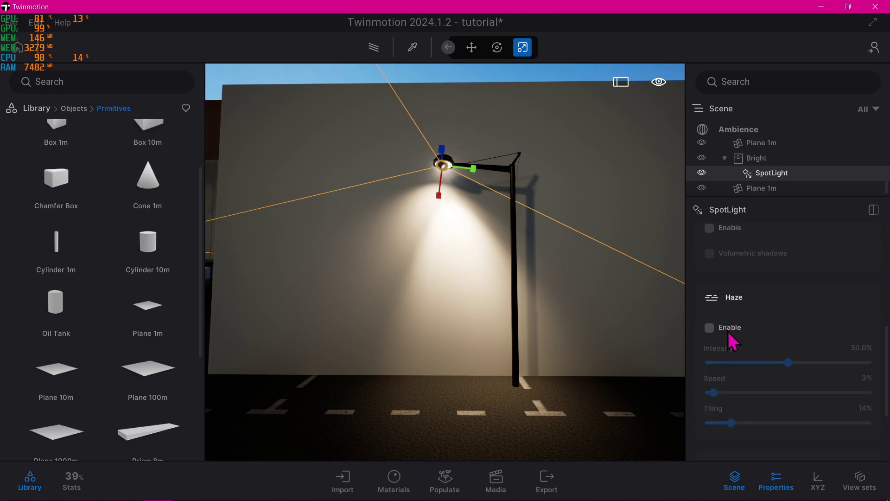
click(728, 329)
shift+middle_drag(407, 315, 384, 310)
scroll(384, 310, down, 3)
- Rotate the backdrop plane 90° about its vertical axis so it stands perpendicular to the building
click(407, 151)
scroll(483, 306, up, 2)
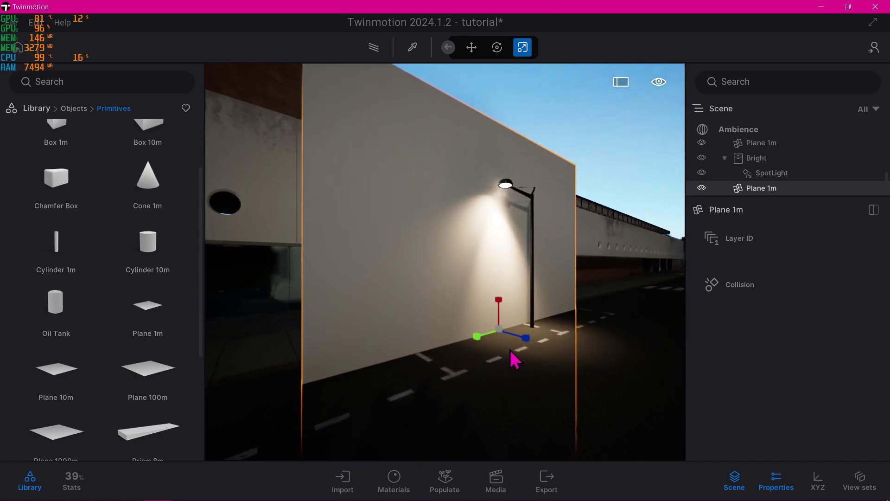
key(t)
drag(508, 344, 506, 343)
text(90)
key(Return)
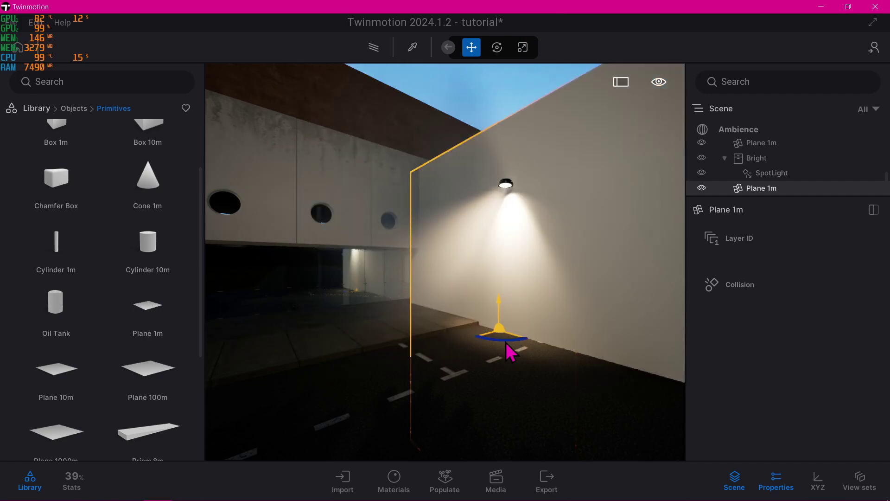
shift+middle_drag(501, 346, 524, 334)
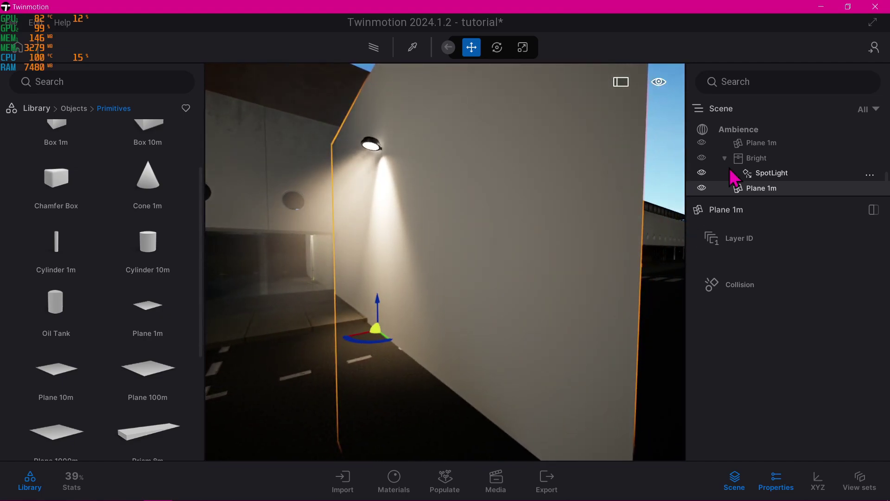
- Set the Ambience natural lighting's time of day to 21:14
scroll(738, 175, down, 10)
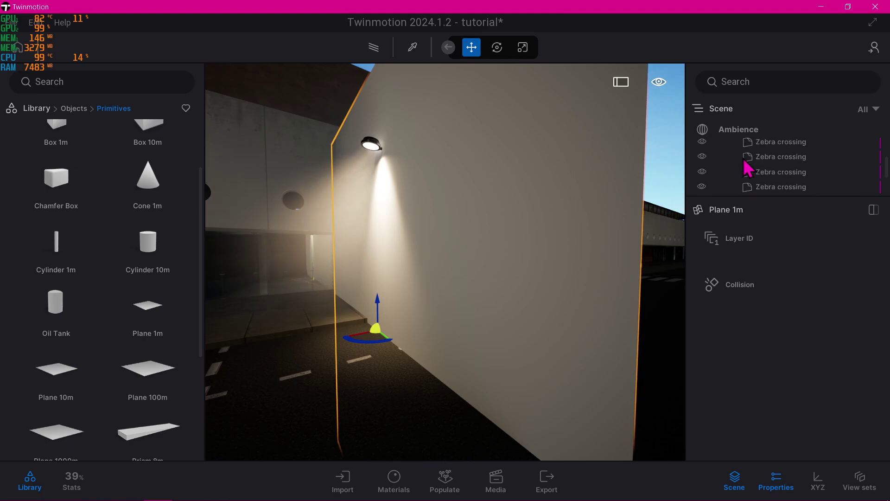
click(737, 130)
scroll(751, 338, down, 3)
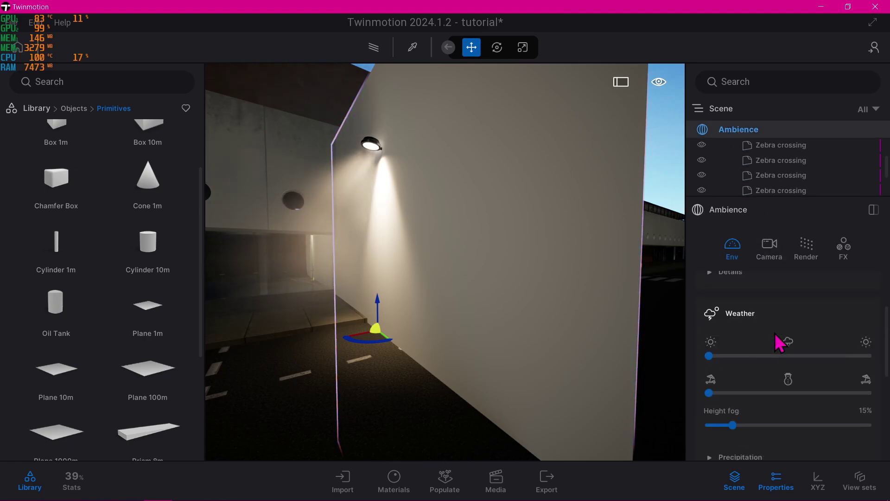
scroll(780, 343, up, 3)
drag(774, 339, 849, 339)
- Examine the streetlight's hazy light cone against the backdrop plane from both sides and several angles
key(w)
right_drag(378, 349, 585, 320)
key(a)
key(d)
key(s)
key(a)
key(s)
key(w)
key(a)
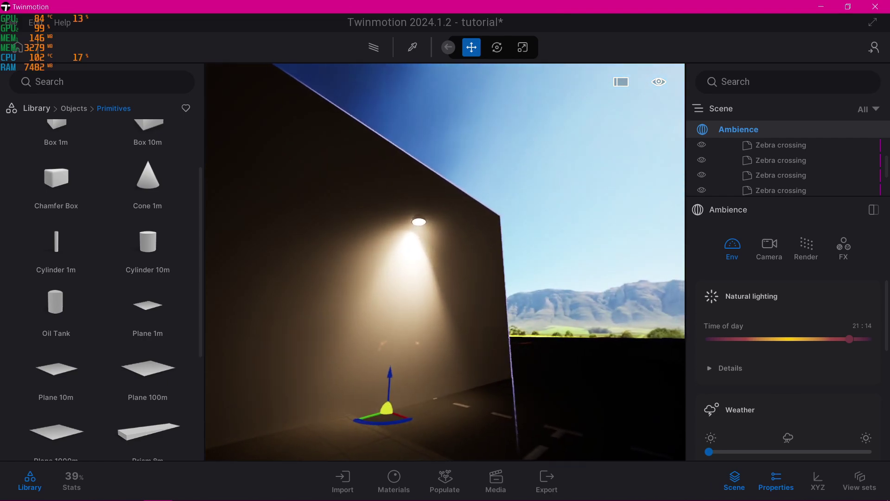
drag(424, 341, 388, 350)
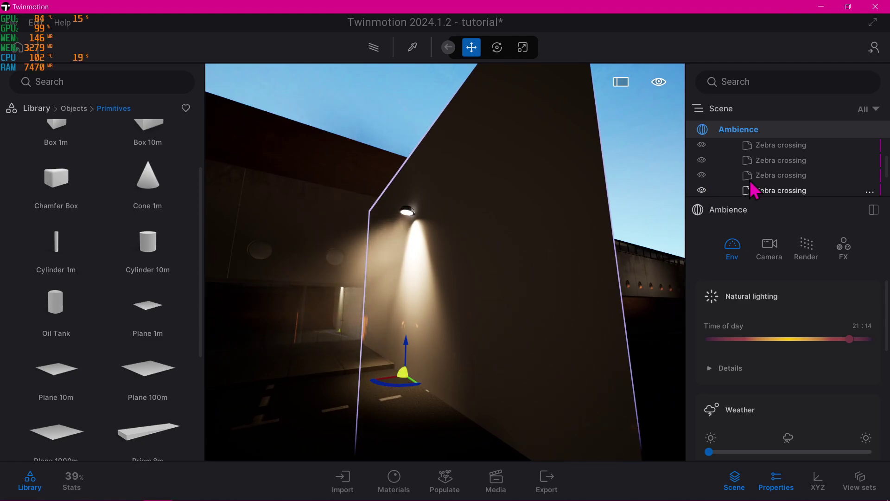
- Enable shadows on the streetlight's SpotLight and disable them again to compare the light
click(408, 216)
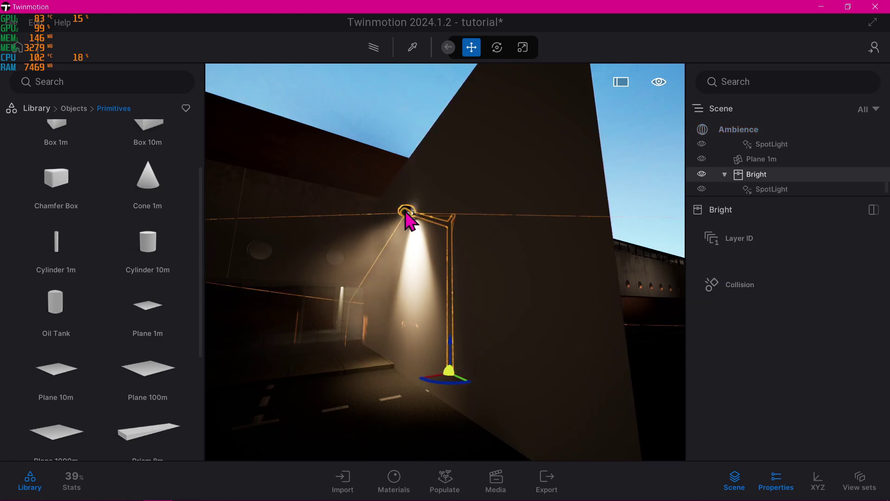
click(781, 188)
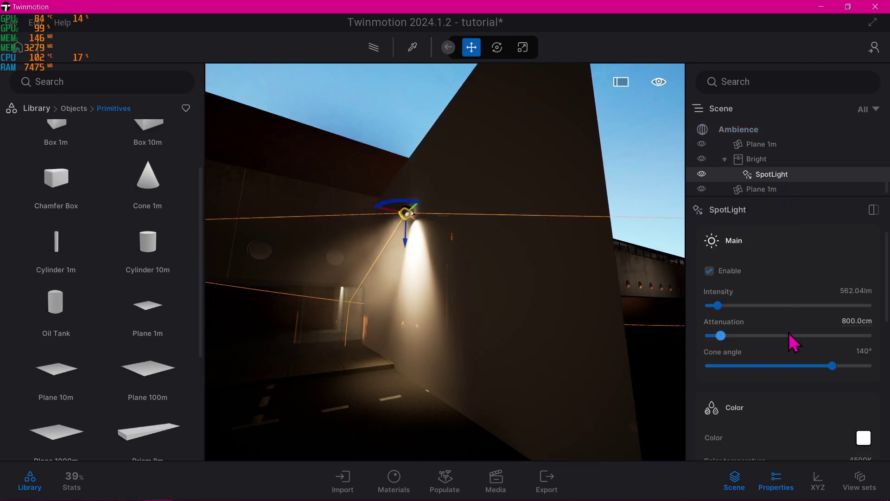
scroll(752, 343, down, 3)
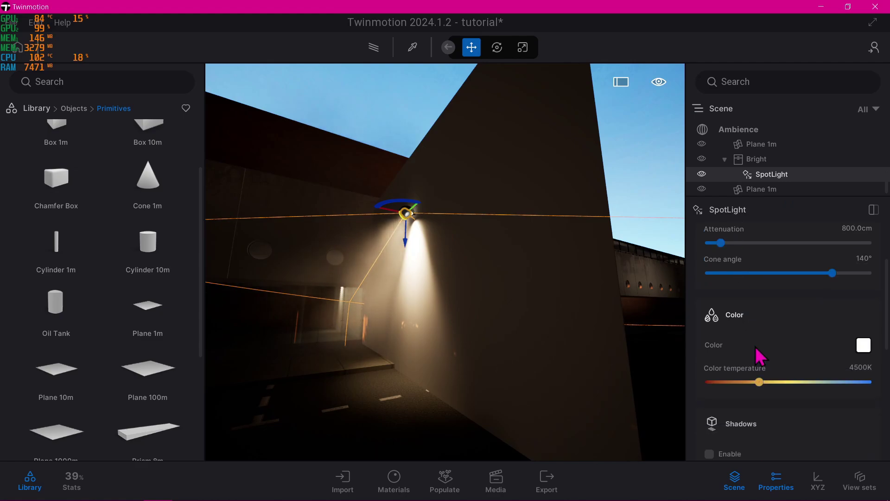
scroll(769, 339, down, 2)
click(733, 349)
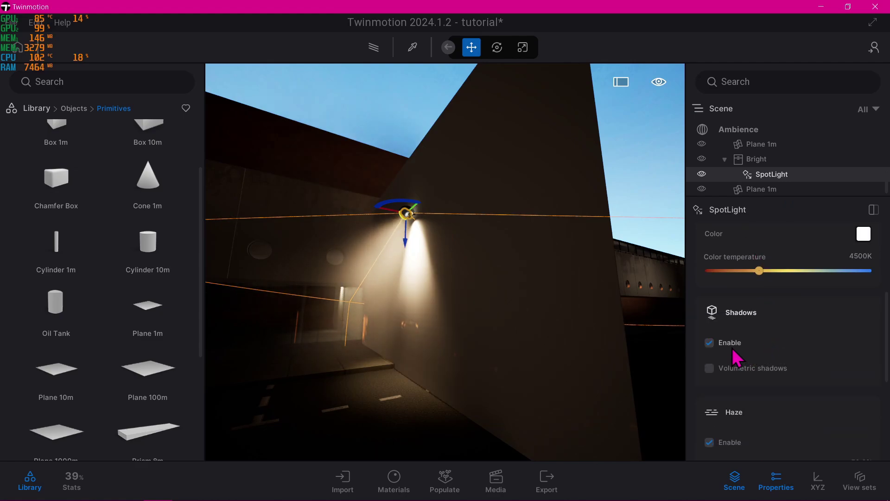
click(733, 349)
scroll(737, 357, down, 2)
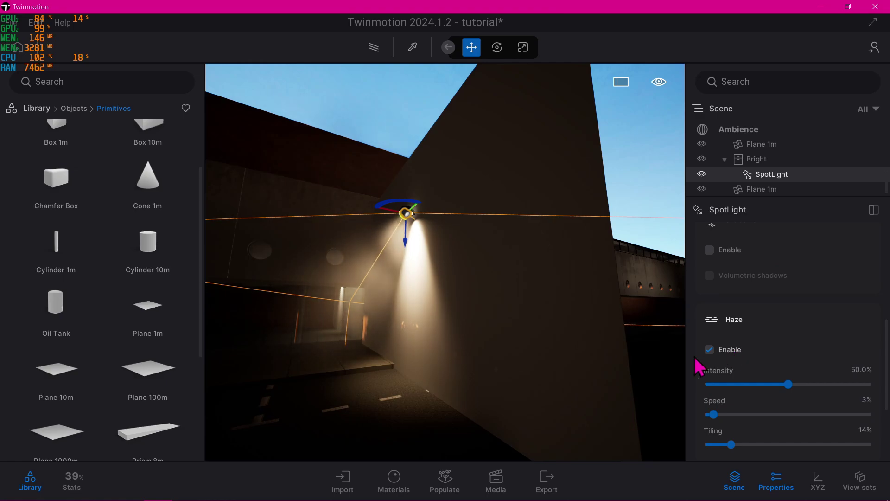
- Check the performance statistics overview and disable haze on the streetlight's SpotLight
click(74, 484)
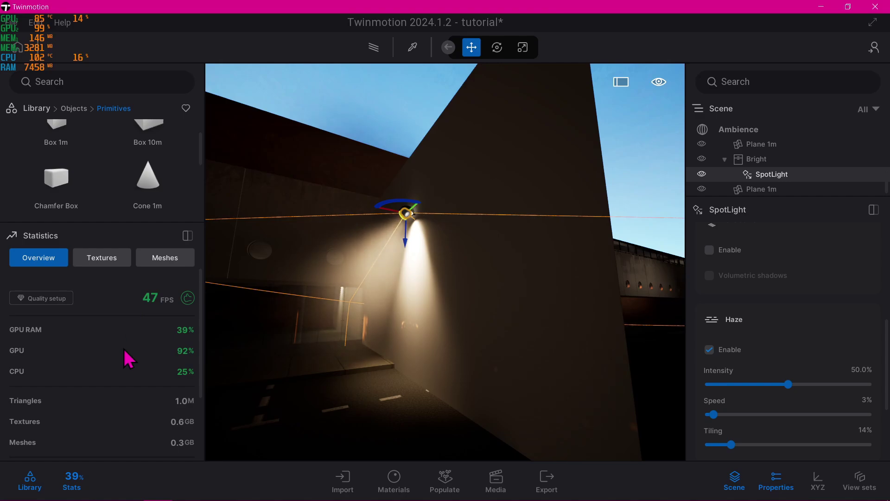
click(73, 483)
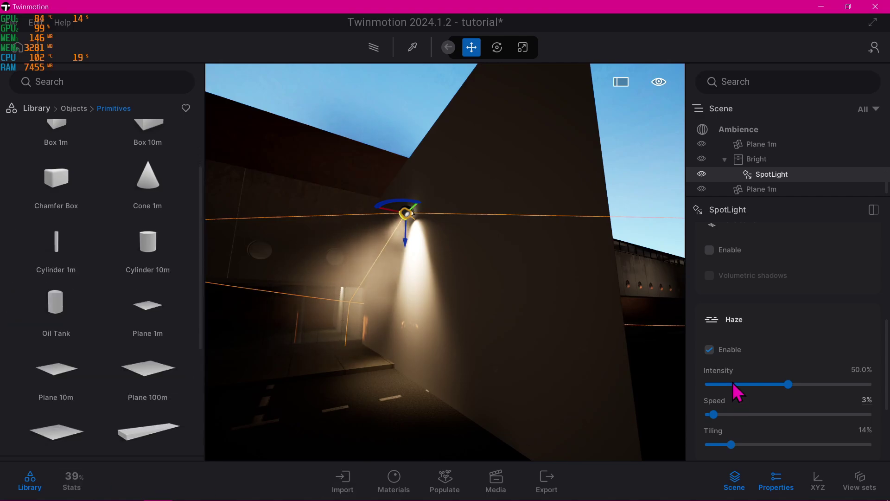
click(710, 350)
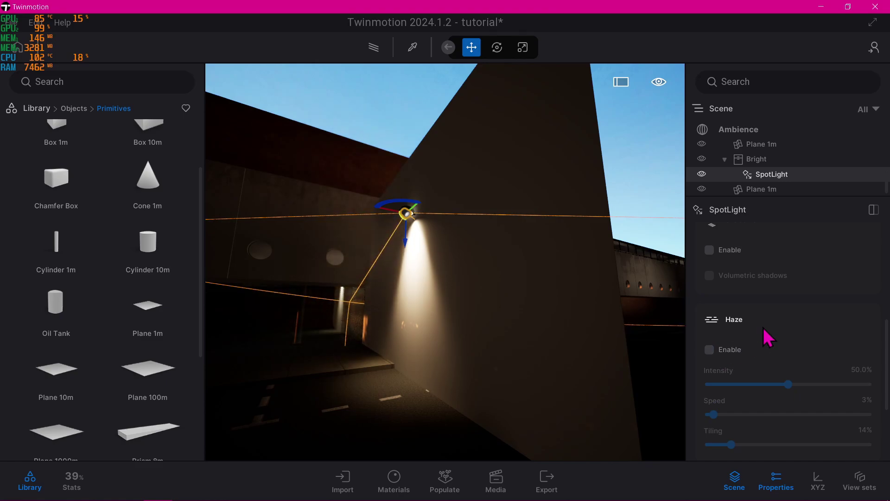
shift+middle_drag(425, 307, 629, 307)
drag(634, 316, 735, 357)
scroll(735, 358, down, 3)
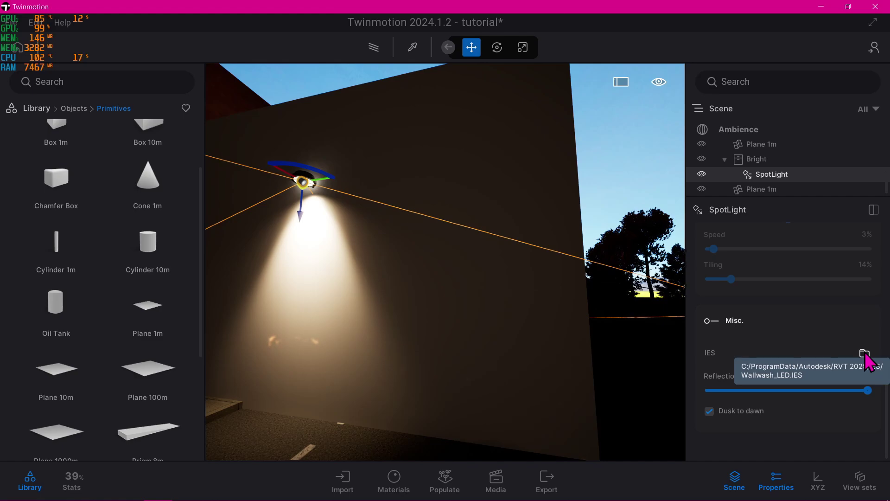
- Open the library's Lights category and browse its IES light presets
click(627, 155)
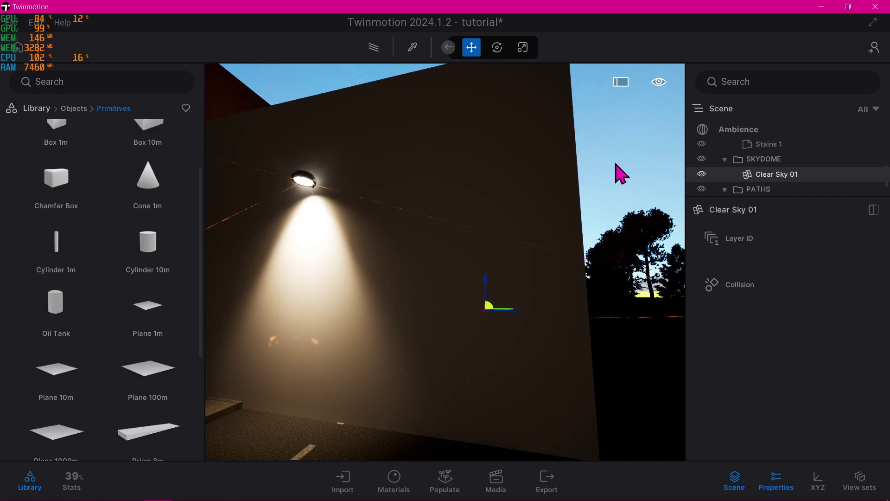
right_drag(615, 164, 547, 155)
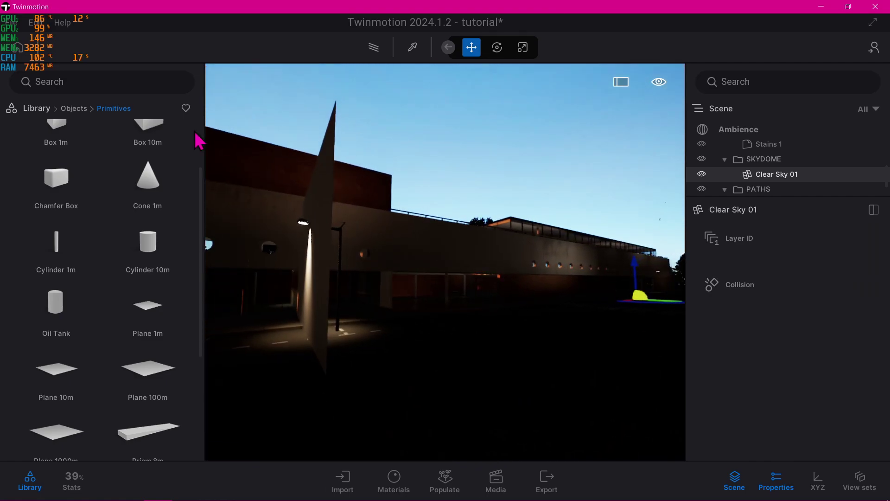
click(37, 109)
click(432, 117)
click(144, 211)
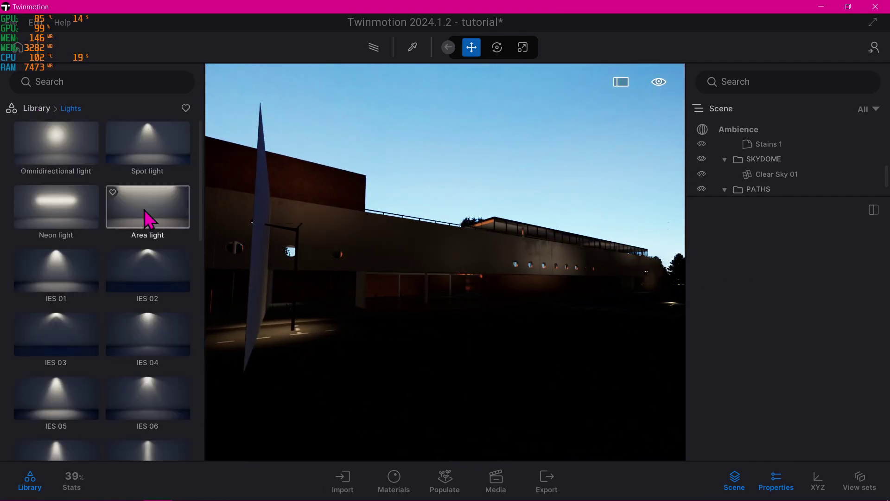
right_drag(324, 209, 417, 208)
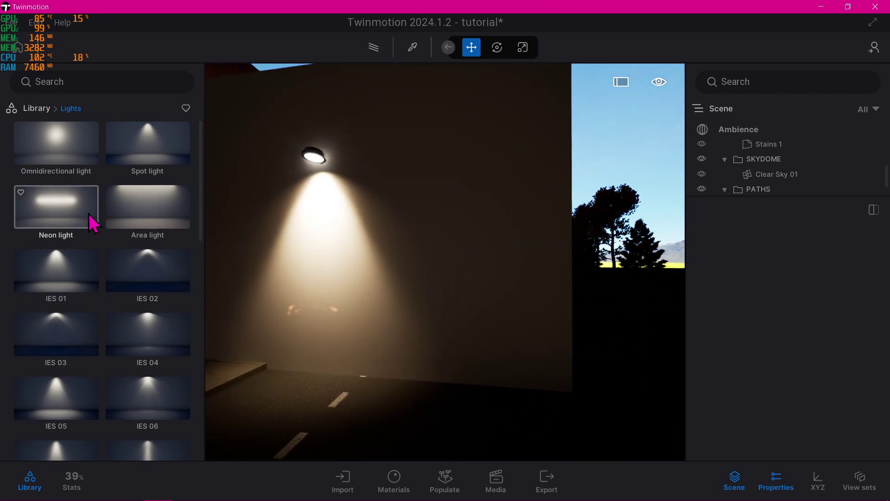
scroll(116, 227, down, 1)
scroll(114, 224, down, 4)
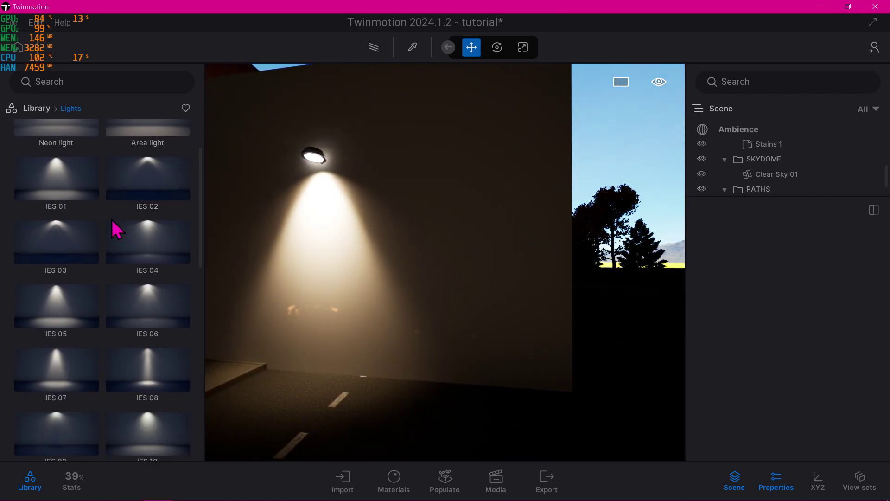
scroll(114, 224, down, 11)
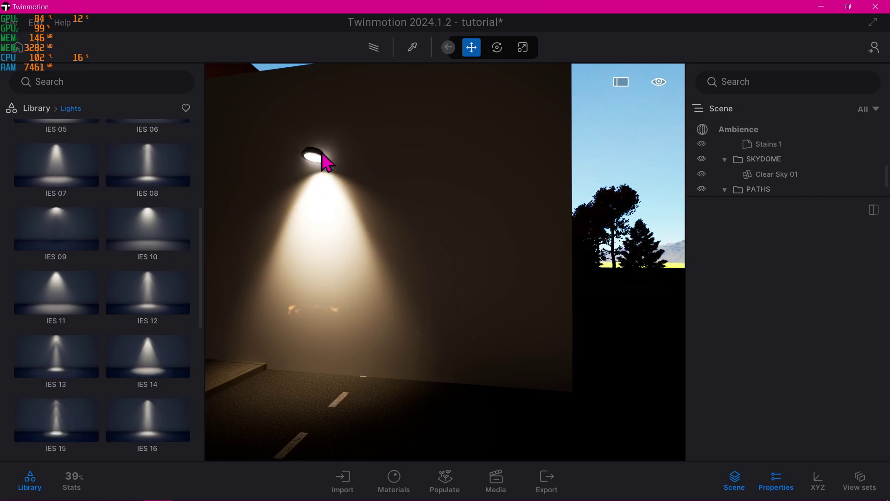
- Replace the Bright streetlight's SpotLight with the library's IES 25 light, with Transform enabled
click(324, 160)
click(743, 189)
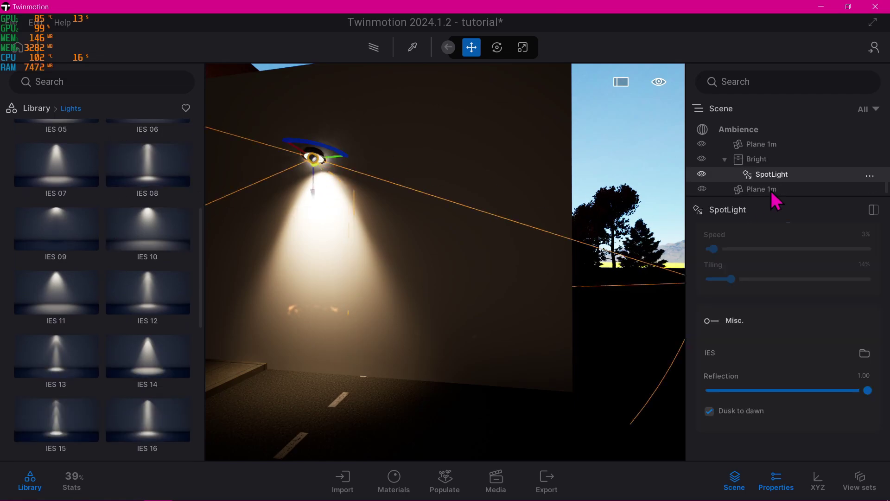
right_click(773, 183)
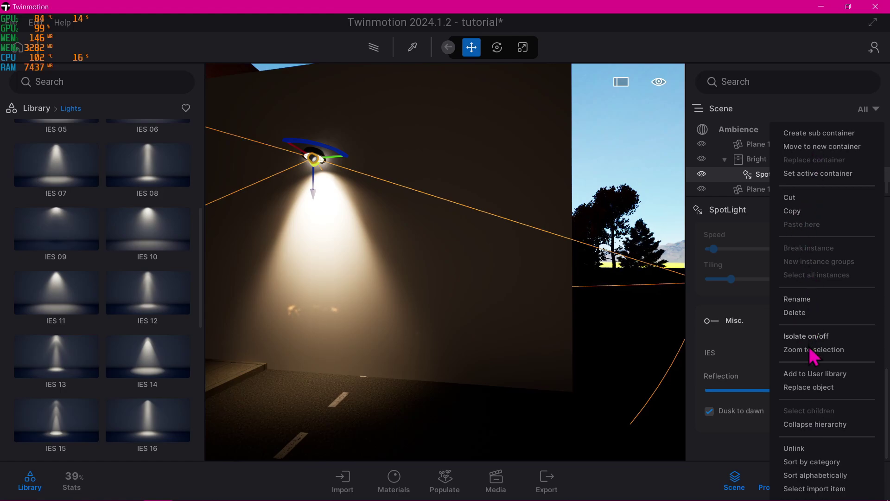
click(815, 390)
scroll(118, 246, down, 3)
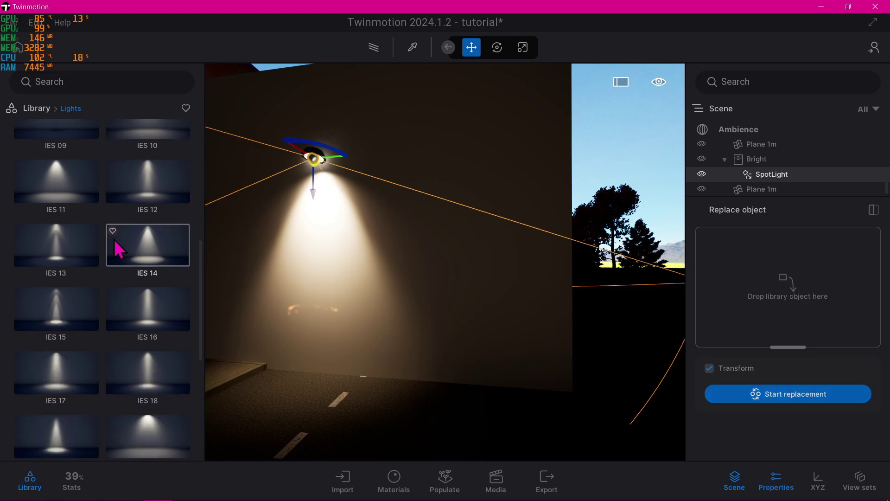
scroll(118, 248, down, 5)
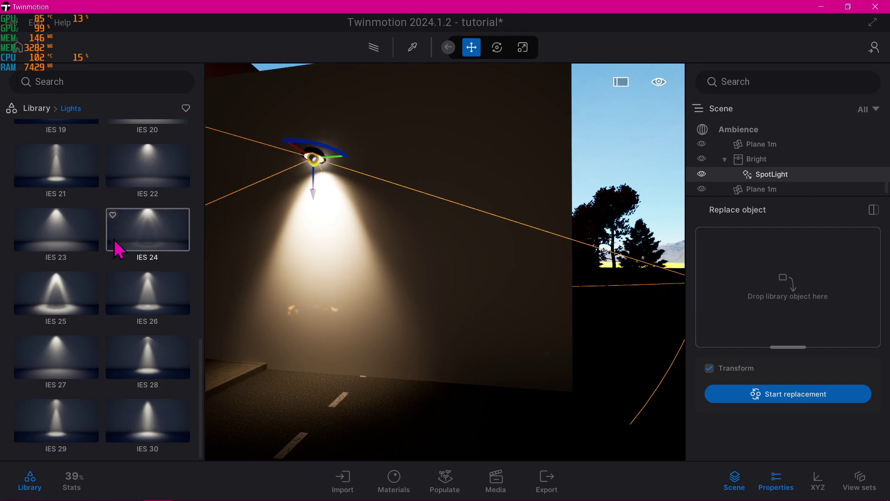
scroll(118, 248, up, 3)
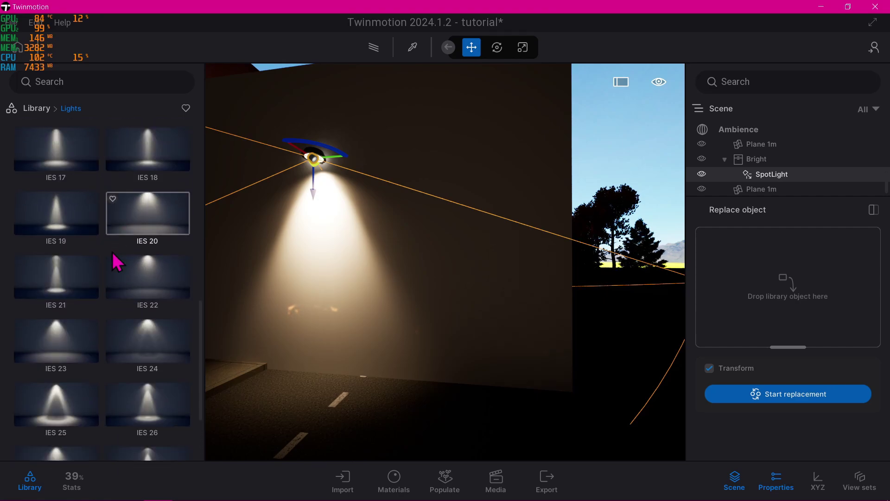
drag(64, 358, 747, 288)
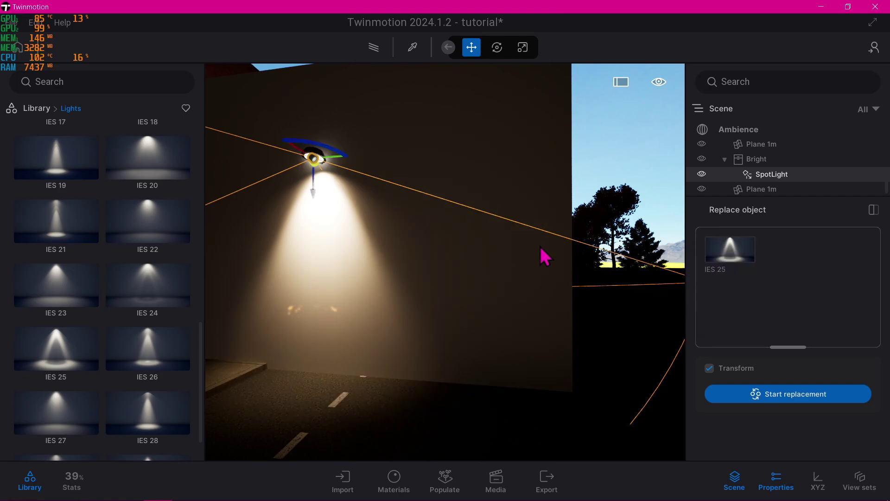
click(798, 400)
shift+middle_drag(365, 223, 483, 225)
right_drag(459, 222, 411, 246)
key(Escape)
right_drag(464, 233, 473, 236)
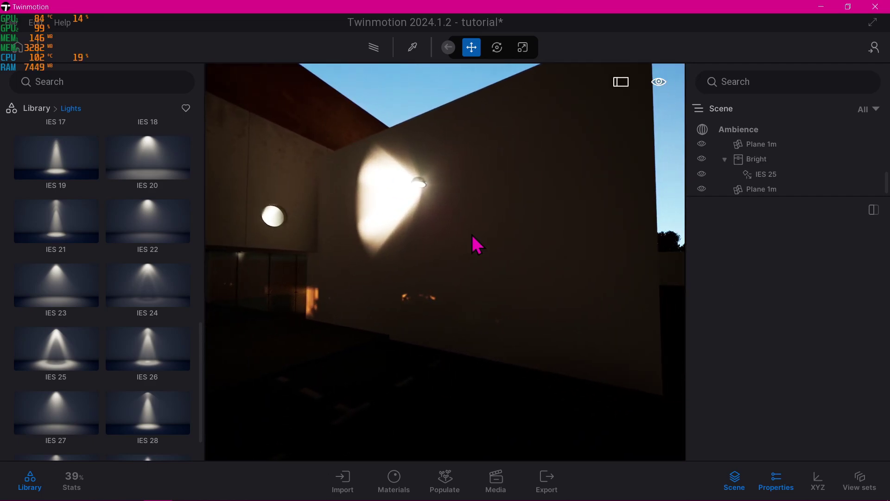